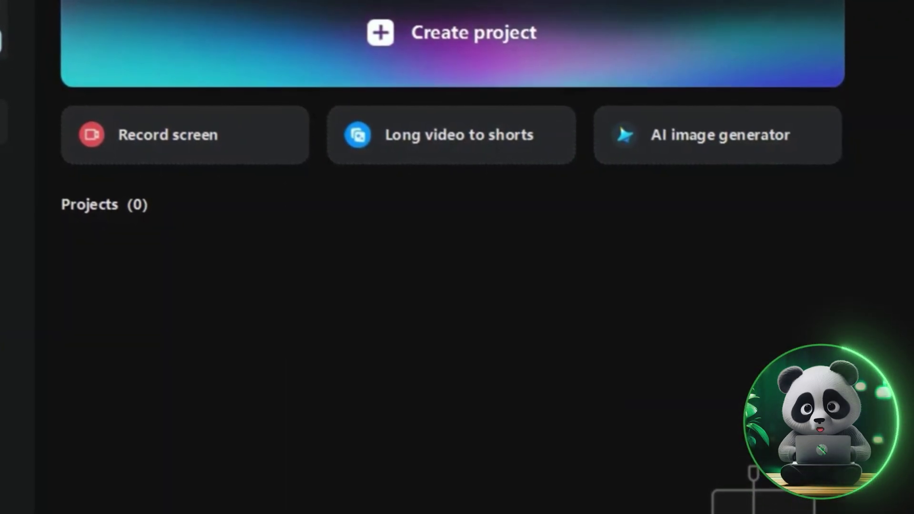
Create a new project and place the imported TEDx talk video on the timeline
{"action": "left_click", "coordinate": [419, 35]}
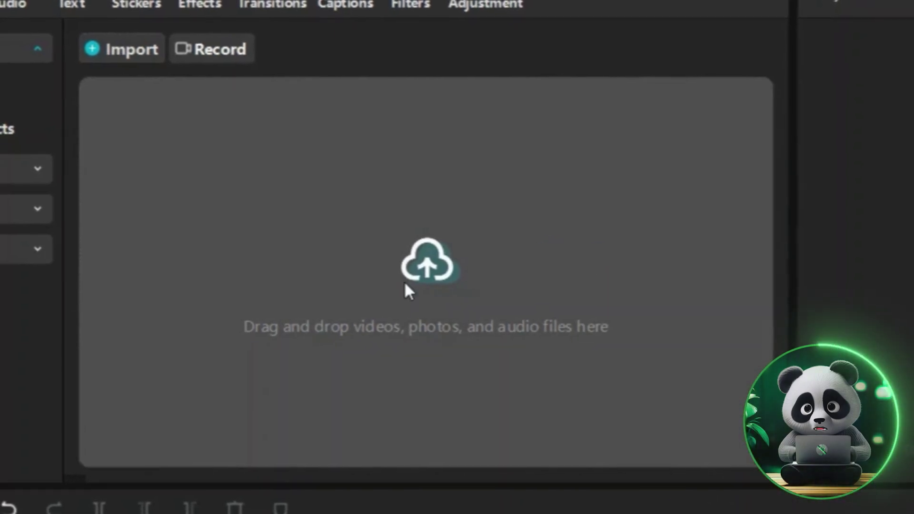
{"action": "left_click", "coordinate": [405, 282]}
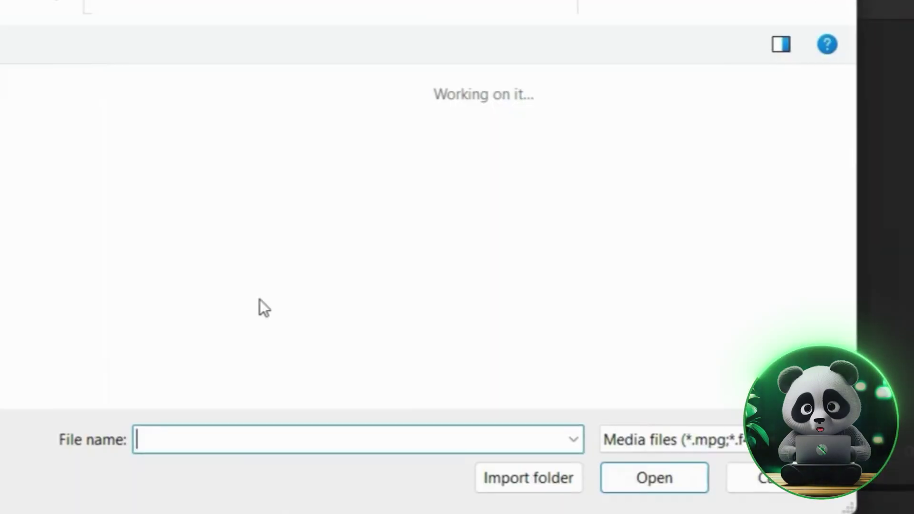
{"action": "double_click", "coordinate": [198, 244]}
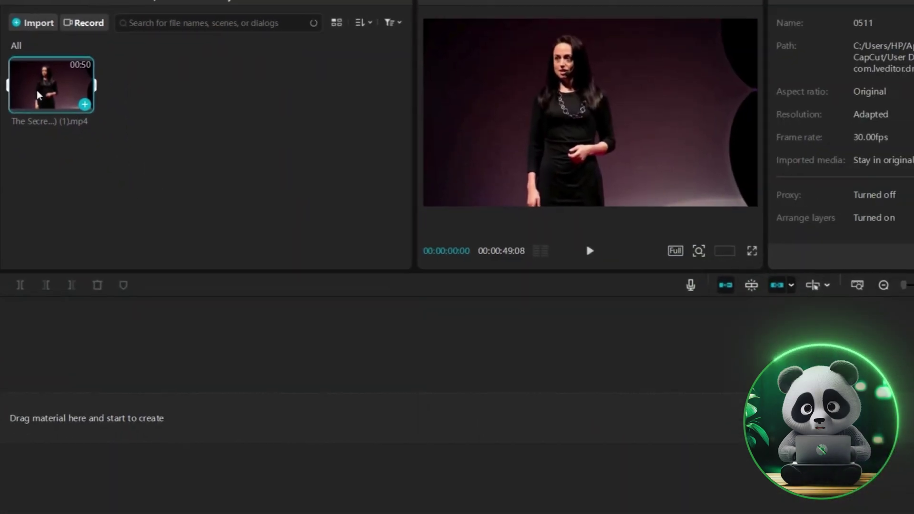
{"action": "left_click_drag", "start_coordinate": [151, 152], "coordinate": [51, 413]}
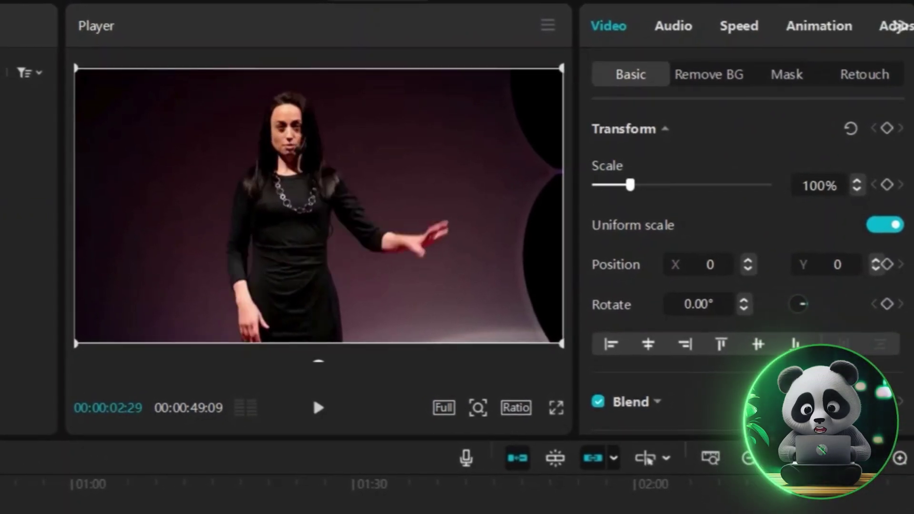
Examine the clip's animation presets, basic adjustment settings and AI stylize options
{"action": "left_click", "coordinate": [820, 27]}
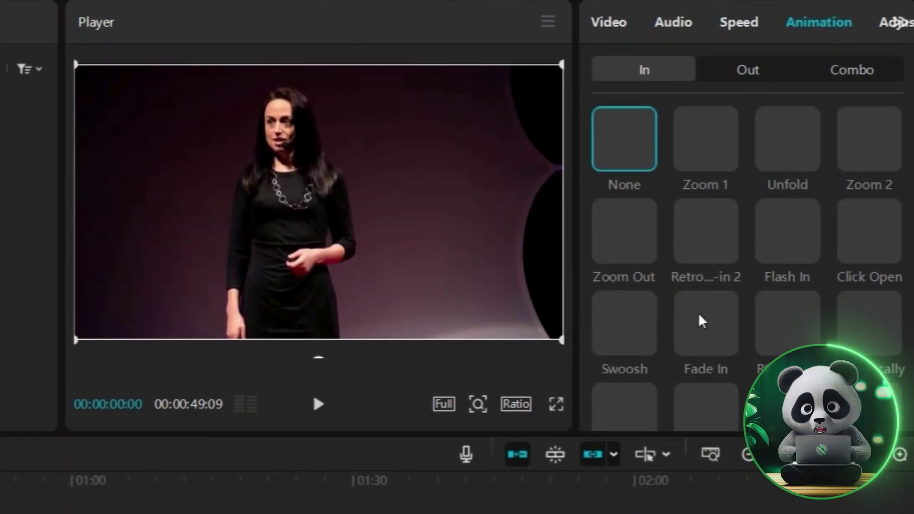
{"action": "scroll", "coordinate": [852, 339], "scroll_direction": "down", "scroll_amount": 10}
{"action": "scroll", "coordinate": [853, 340], "scroll_direction": "up", "scroll_amount": 10}
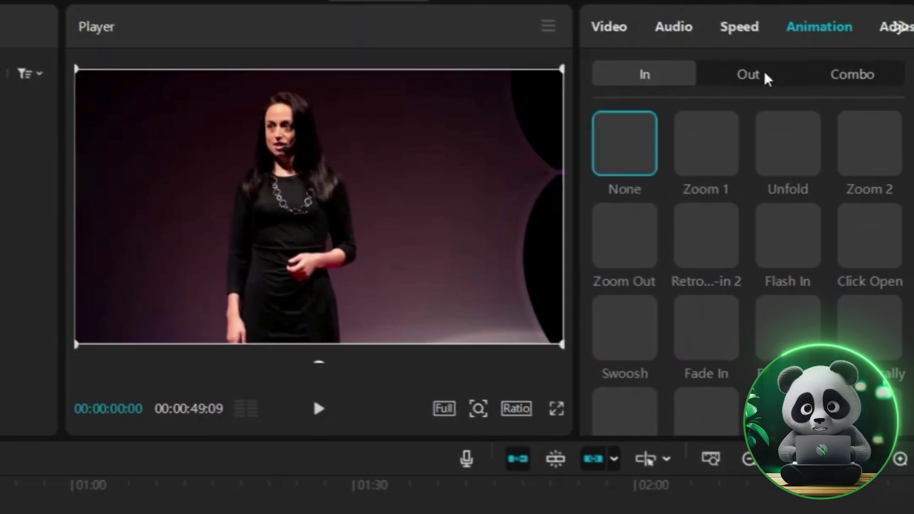
{"action": "scroll", "coordinate": [779, 28], "scroll_direction": "down", "scroll_amount": 2}
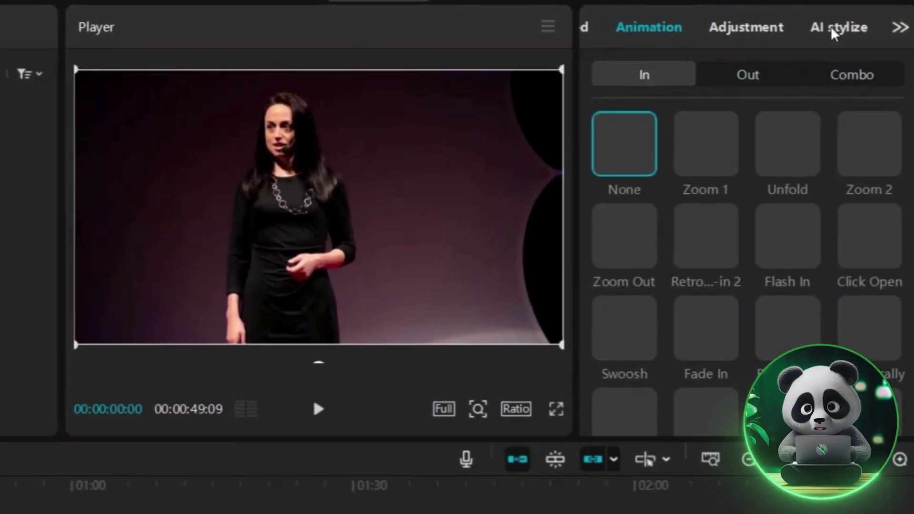
{"action": "left_click", "coordinate": [747, 42]}
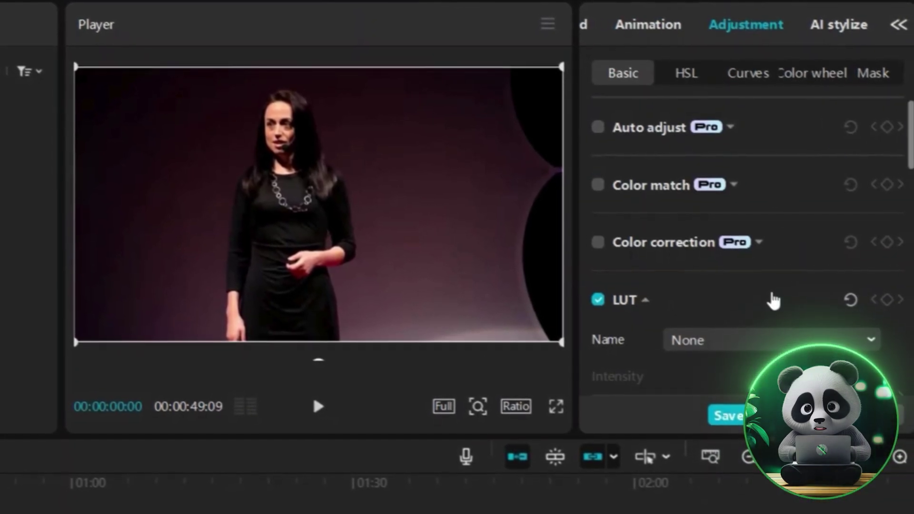
{"action": "scroll", "coordinate": [774, 301], "scroll_direction": "down", "scroll_amount": 2}
{"action": "scroll", "coordinate": [774, 301], "scroll_direction": "down", "scroll_amount": 10}
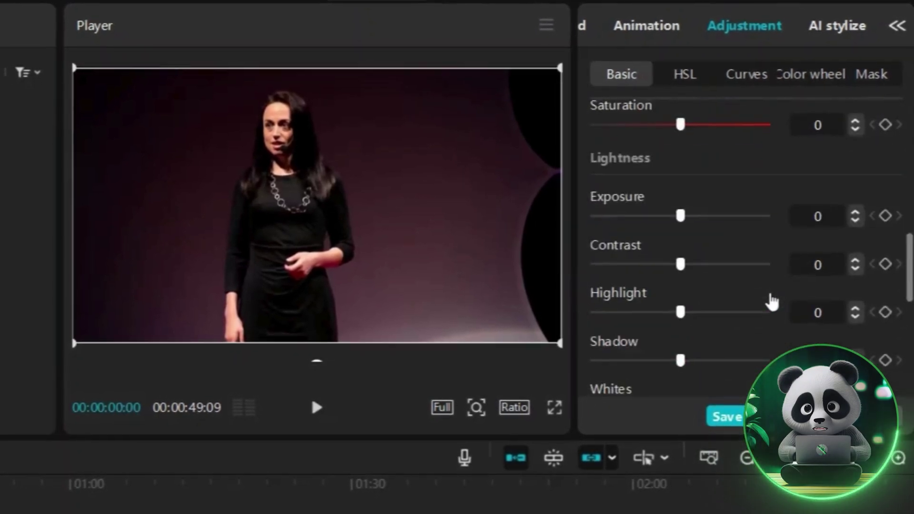
{"action": "scroll", "coordinate": [773, 302], "scroll_direction": "up", "scroll_amount": 10}
{"action": "scroll", "coordinate": [775, 300], "scroll_direction": "up", "scroll_amount": 2}
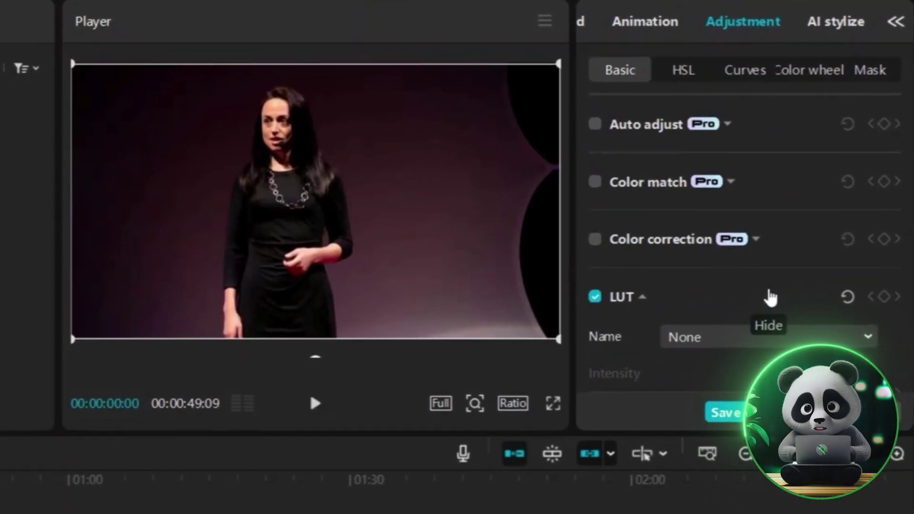
{"action": "left_click", "coordinate": [834, 26]}
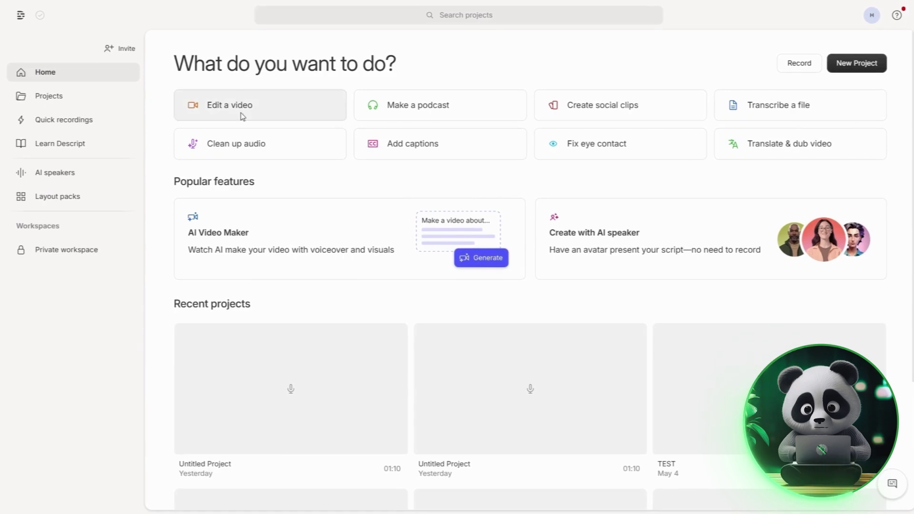
Switch to Descript and look over the home page, the projects list and the quick recordings
{"action": "scroll", "coordinate": [515, 410], "scroll_direction": "down", "scroll_amount": 2}
{"action": "scroll", "coordinate": [512, 409], "scroll_direction": "down", "scroll_amount": 3}
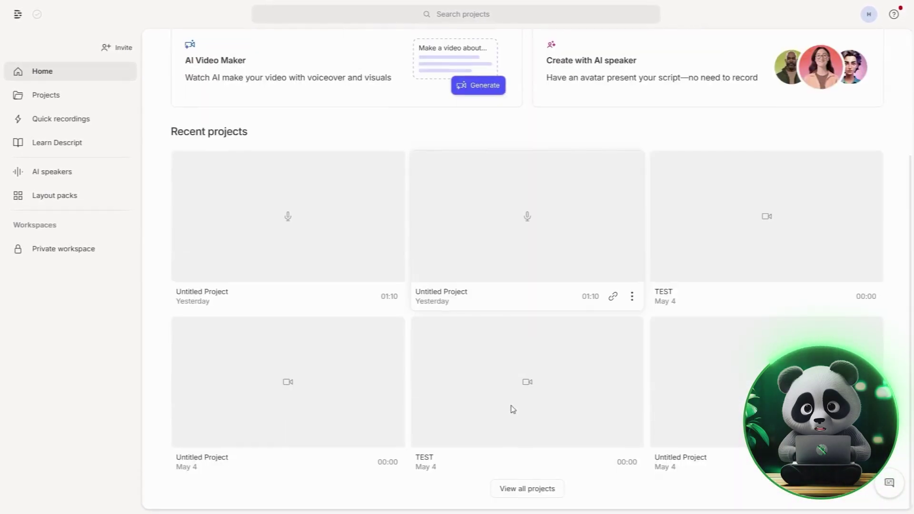
{"action": "scroll", "coordinate": [513, 410], "scroll_direction": "up", "scroll_amount": 5}
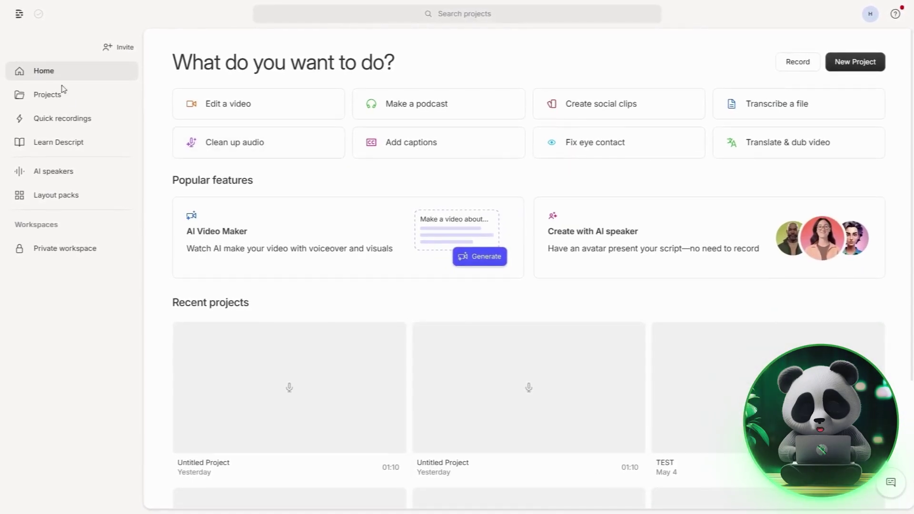
{"action": "left_click", "coordinate": [66, 101]}
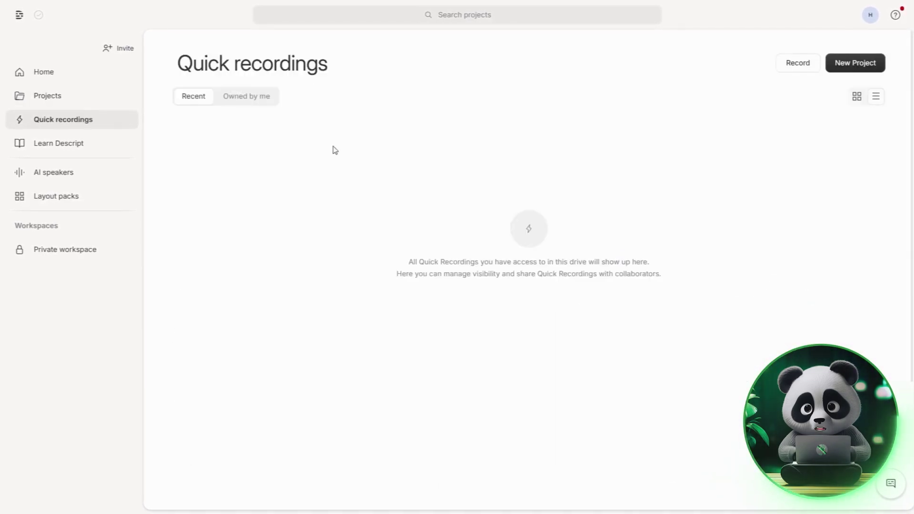
{"action": "left_click", "coordinate": [259, 97]}
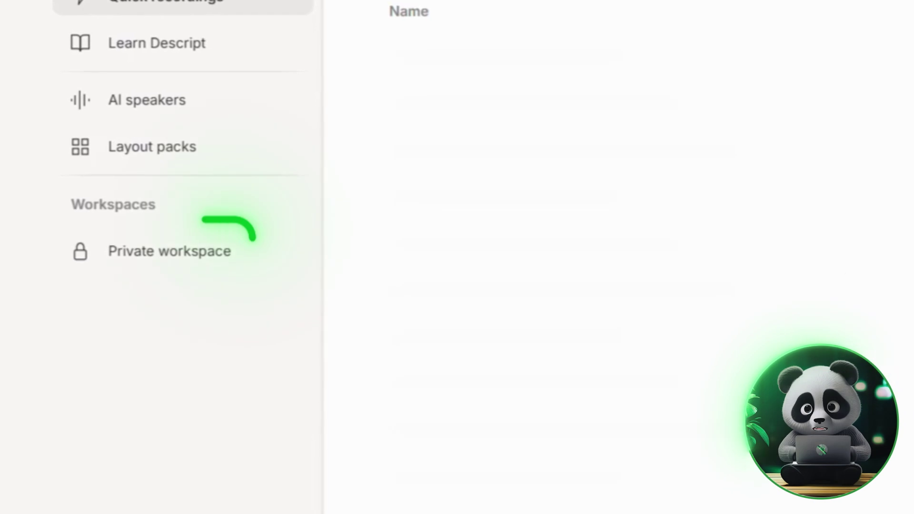
{"action": "left_click", "coordinate": [152, 54]}
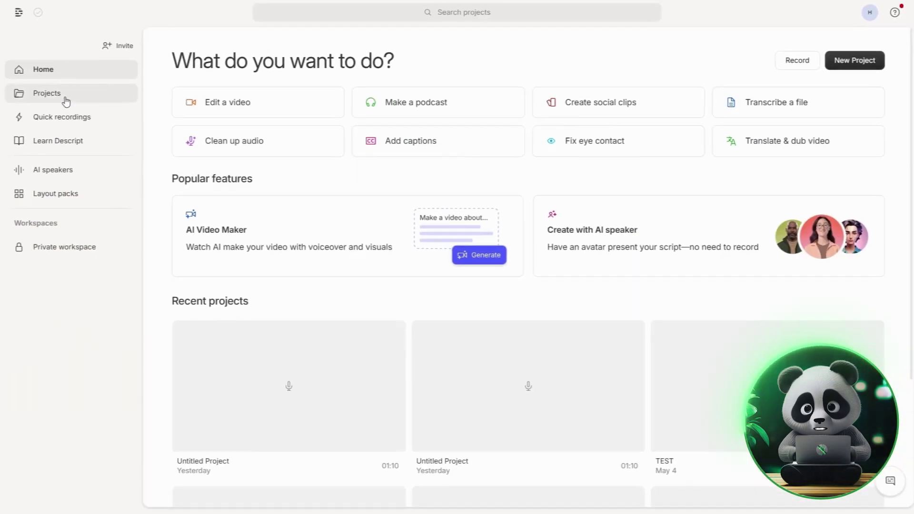
{"action": "left_click", "coordinate": [66, 101]}
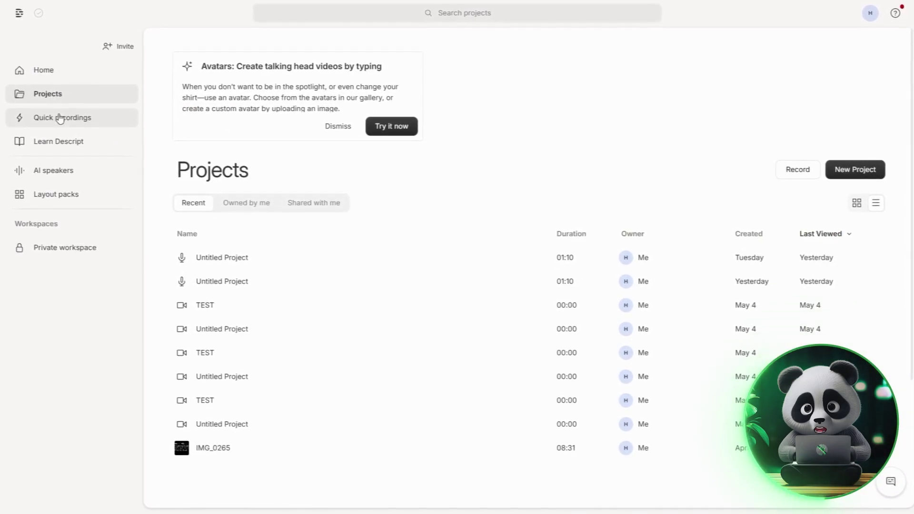
{"action": "left_click", "coordinate": [71, 124]}
{"action": "left_click", "coordinate": [43, 73]}
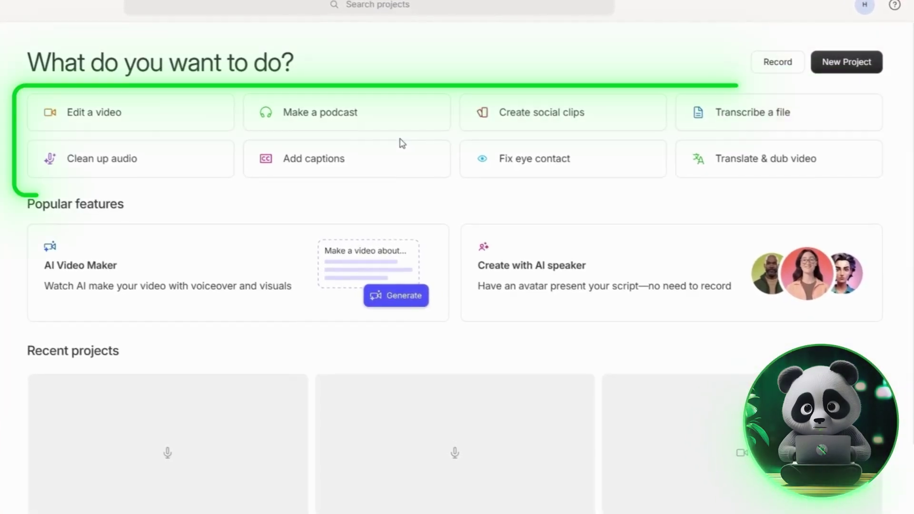
Upload the TEDx talk video into a new video-editing project and transcribe it with one speaker named Podcaster
{"action": "left_click", "coordinate": [131, 127]}
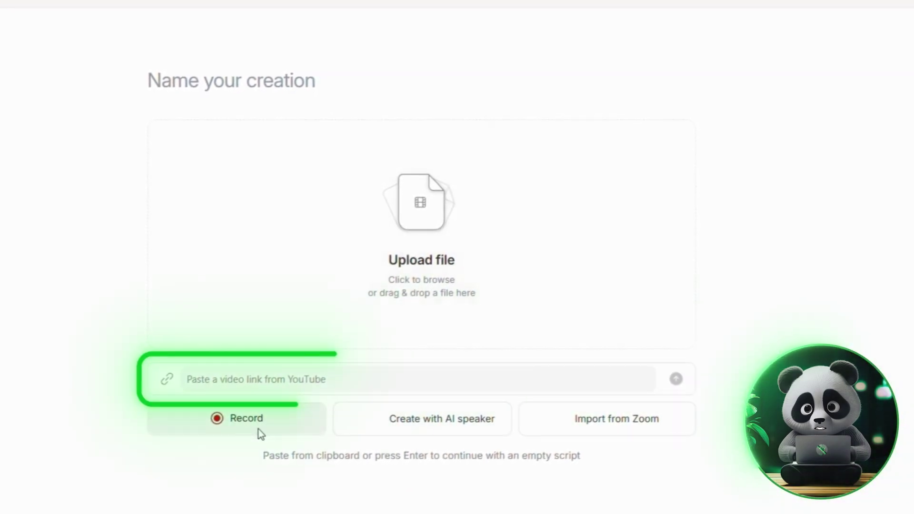
{"action": "left_click", "coordinate": [377, 283]}
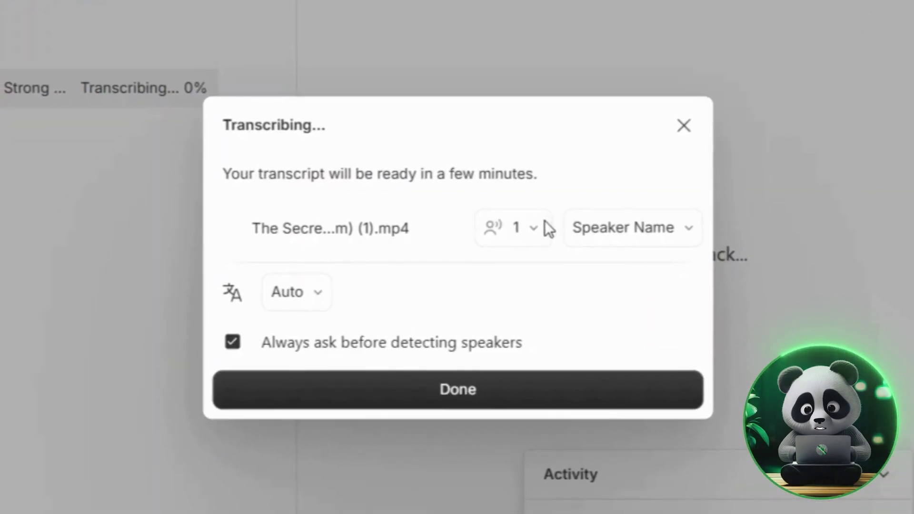
{"action": "left_click", "coordinate": [653, 234]}
{"action": "type", "text": "Podcaster"}
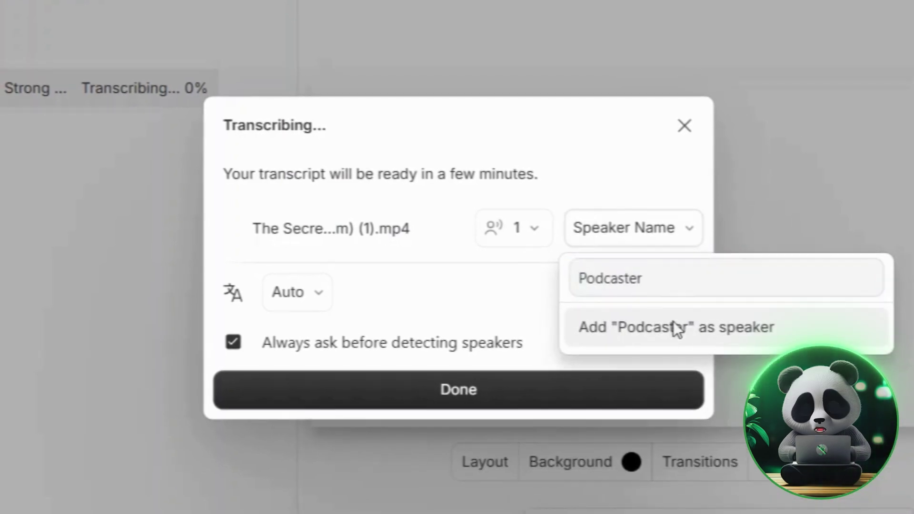
{"action": "left_click", "coordinate": [674, 325]}
{"action": "left_click", "coordinate": [300, 295]}
{"action": "left_click", "coordinate": [102, 357]}
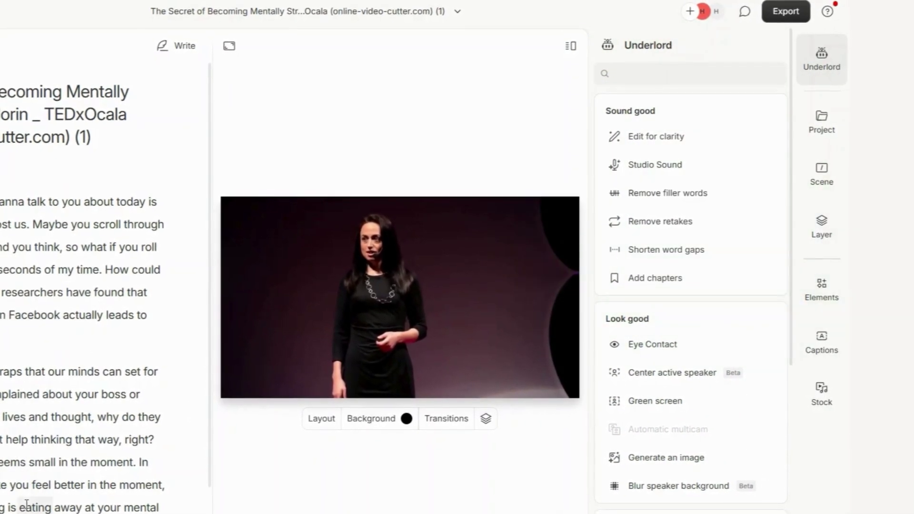
{"action": "scroll", "coordinate": [26, 508], "scroll_direction": "up", "scroll_amount": 2}
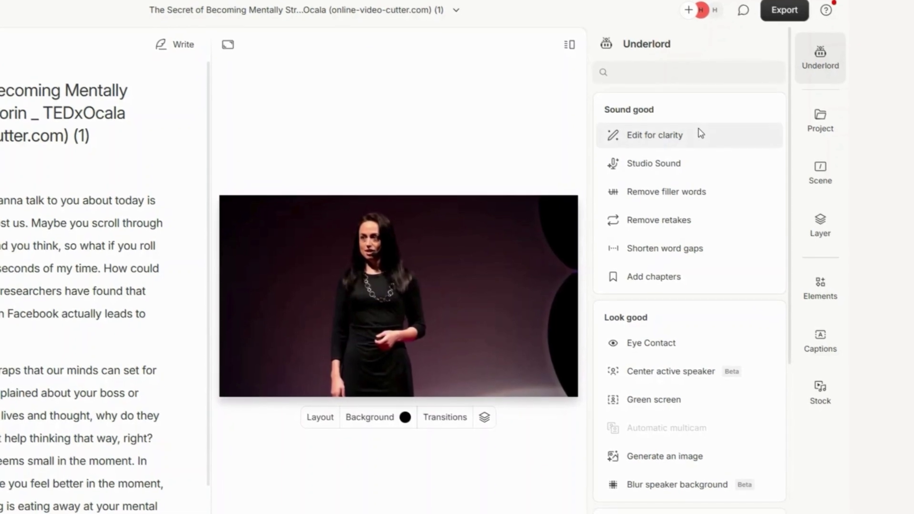
{"action": "mouse_move", "coordinate": [704, 134]}
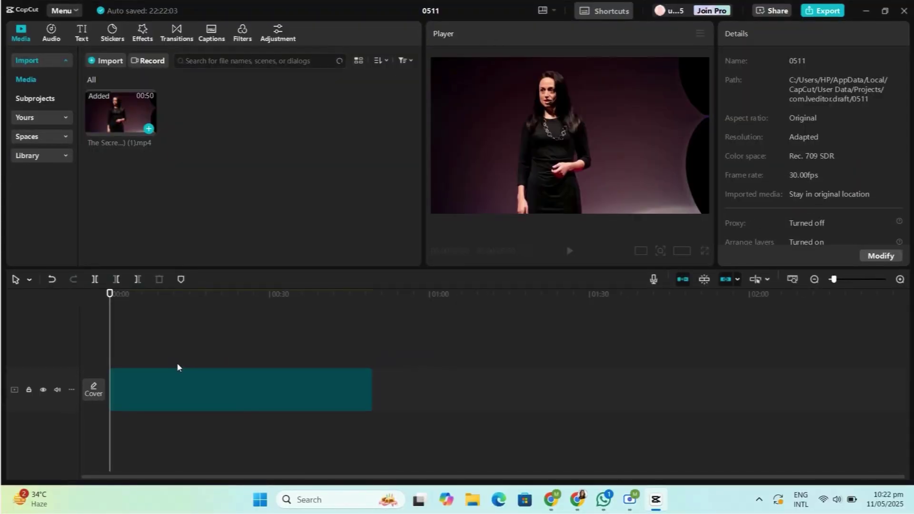
Switch to CapCut, select the timeline clip and examine its video, audio, speed and animation options
{"action": "left_click", "coordinate": [176, 367]}
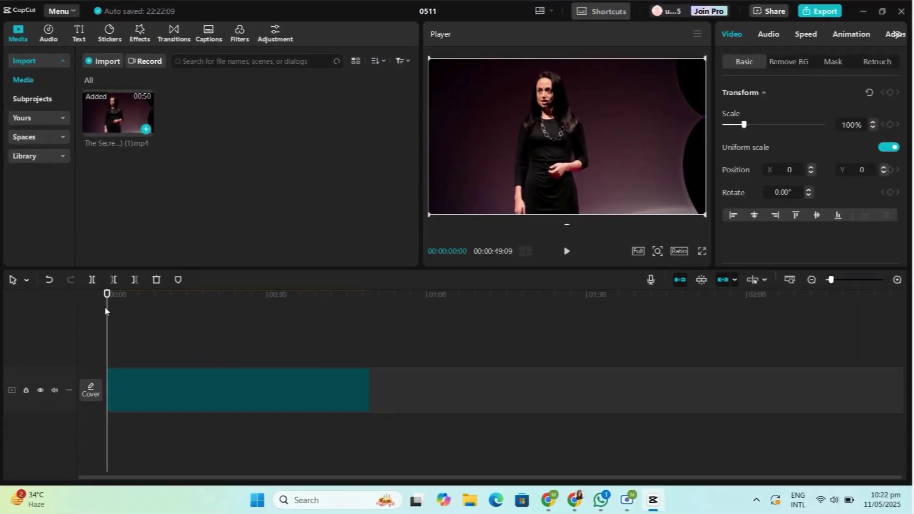
{"action": "key", "text": "Home"}
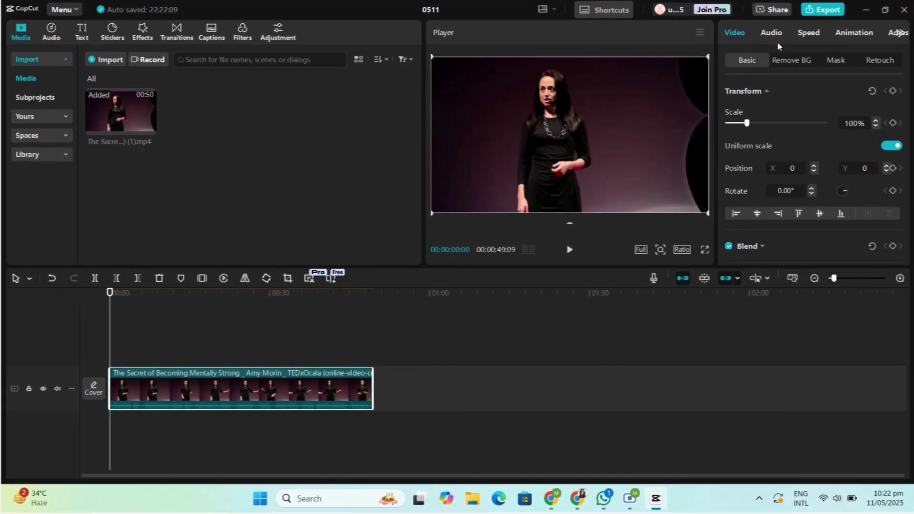
{"action": "left_click_drag", "start_coordinate": [746, 126], "coordinate": [746, 130]}
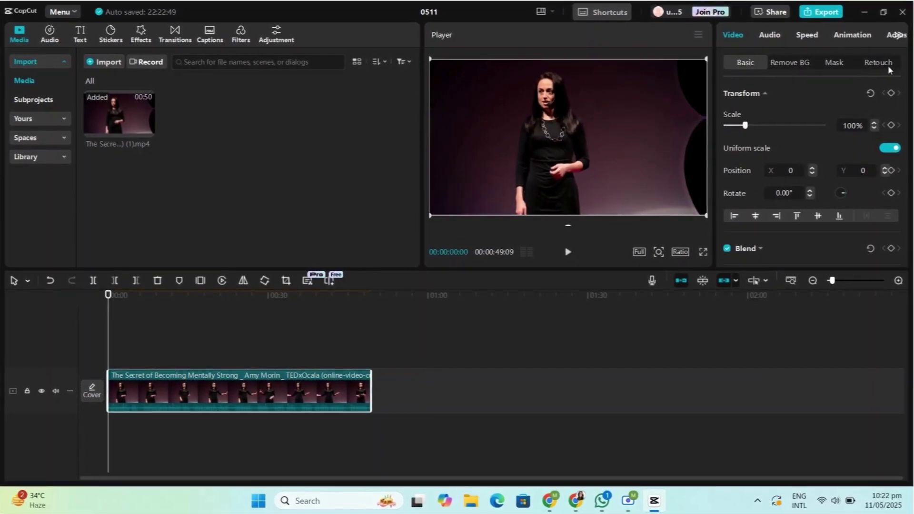
{"action": "left_click", "coordinate": [771, 33]}
{"action": "scroll", "coordinate": [786, 219], "scroll_direction": "down", "scroll_amount": 3}
{"action": "scroll", "coordinate": [786, 219], "scroll_direction": "up", "scroll_amount": 3}
{"action": "left_click", "coordinate": [809, 33]}
{"action": "left_click", "coordinate": [854, 34]}
{"action": "scroll", "coordinate": [767, 124], "scroll_direction": "down", "scroll_amount": 3}
{"action": "scroll", "coordinate": [786, 119], "scroll_direction": "up", "scroll_amount": 3}
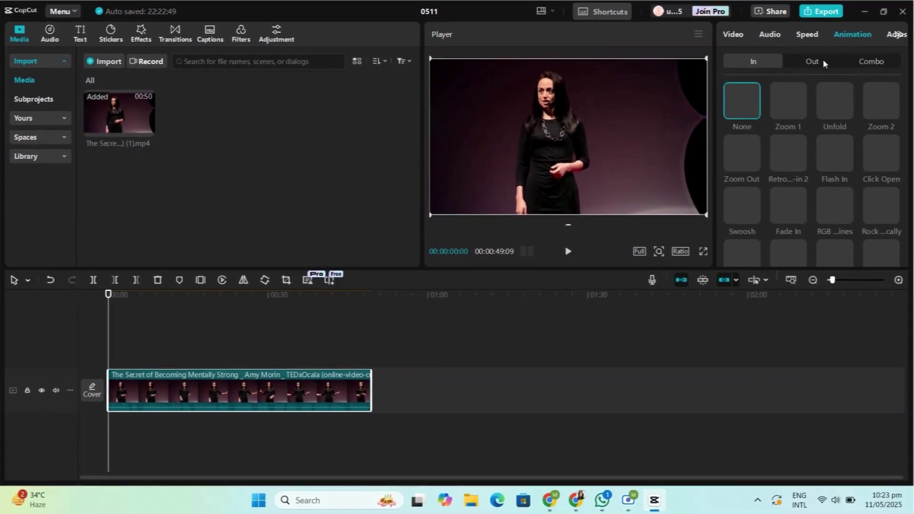
Look through the selected clip's adjustment and AI stylize options
{"action": "left_click", "coordinate": [900, 33]}
{"action": "left_click", "coordinate": [804, 35]}
{"action": "scroll", "coordinate": [824, 188], "scroll_direction": "down", "scroll_amount": 3}
{"action": "scroll", "coordinate": [824, 188], "scroll_direction": "up", "scroll_amount": 3}
{"action": "left_click", "coordinate": [857, 35]}
{"action": "scroll", "coordinate": [840, 42], "scroll_direction": "up", "scroll_amount": 2}
{"action": "left_click", "coordinate": [734, 35]}
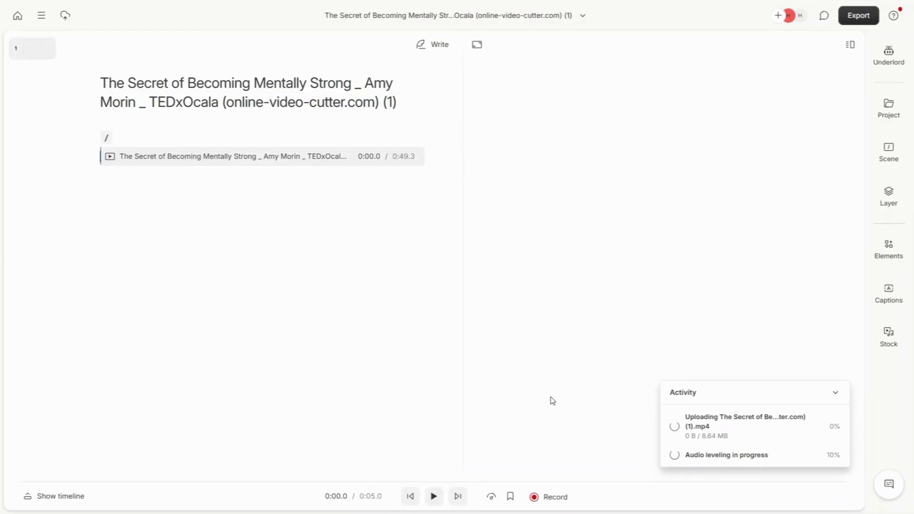
Switch to Descript, add Podcaster as the uploaded video's speaker and accept the transcription settings
{"action": "left_click", "coordinate": [535, 241]}
{"action": "type", "text": "Podcaster"}
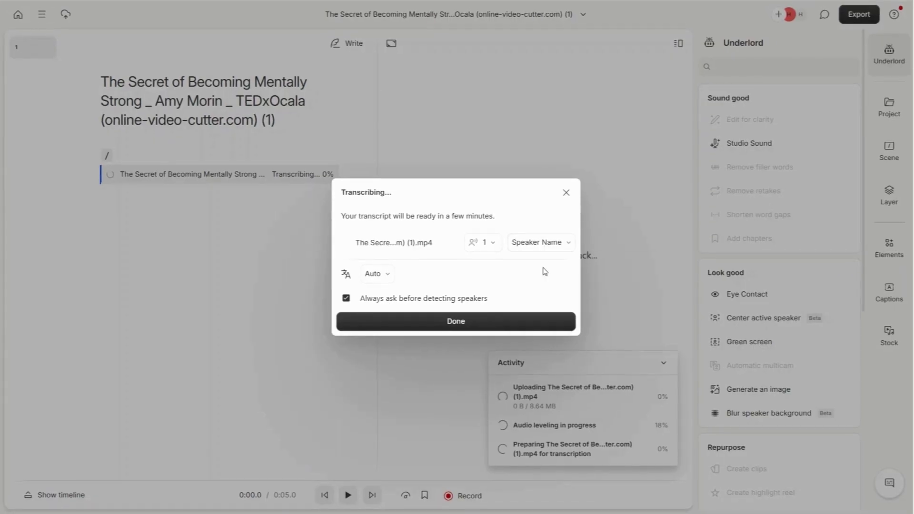
{"action": "key", "text": "Return"}
{"action": "left_click", "coordinate": [448, 321]}
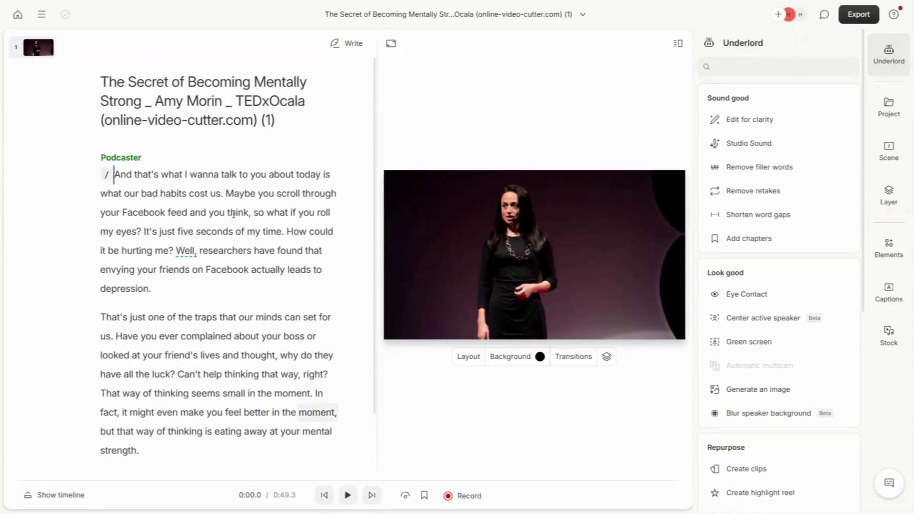
Examine the Underlord AI tools, the project options and the scene's layout choices
{"action": "mouse_move", "coordinate": [790, 118]}
{"action": "scroll", "coordinate": [774, 206], "scroll_direction": "down", "scroll_amount": 8}
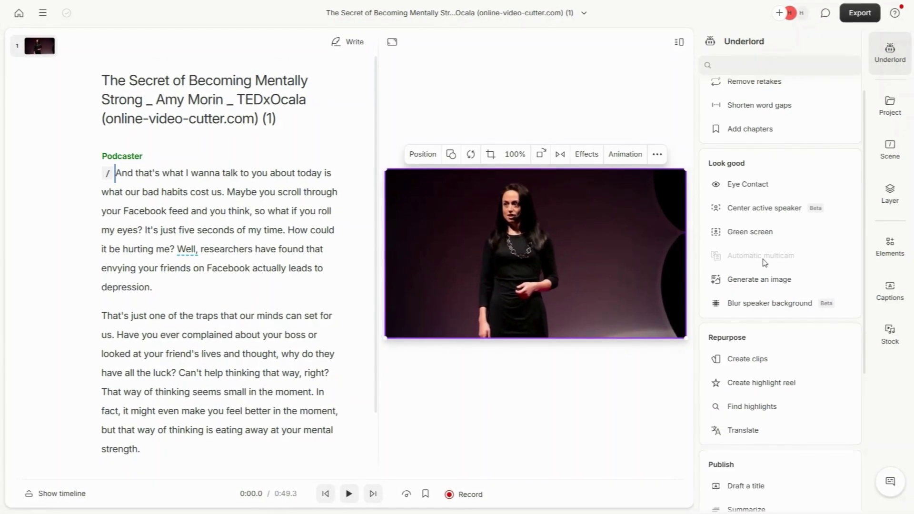
{"action": "left_click", "coordinate": [889, 106]}
{"action": "left_click", "coordinate": [891, 152]}
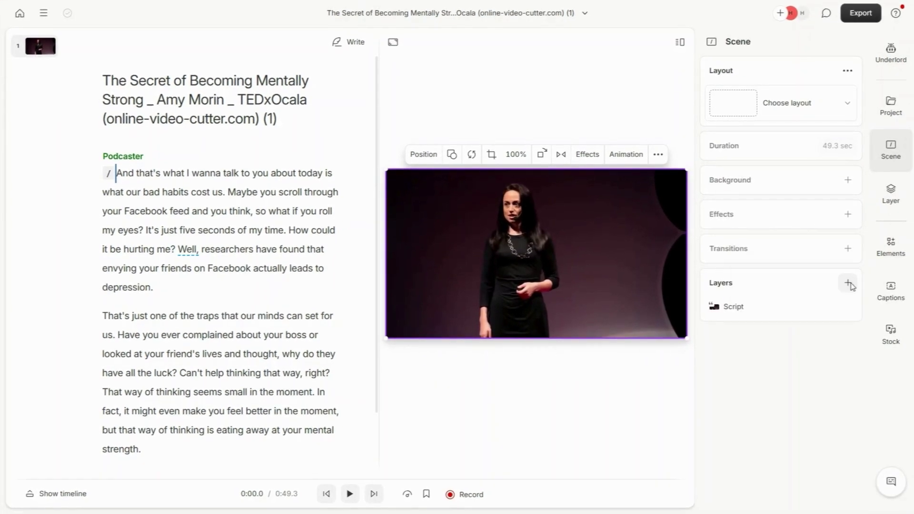
{"action": "left_click", "coordinate": [788, 103]}
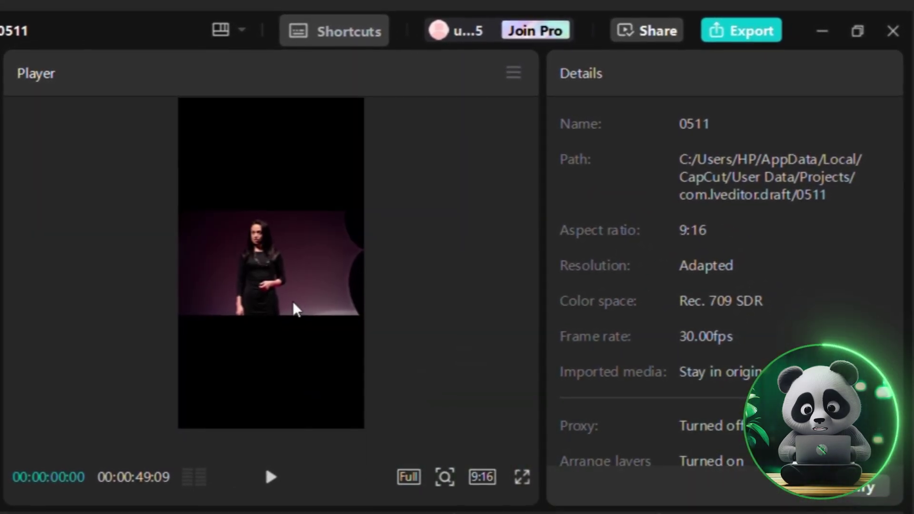
Switch to CapCut and scale the talk clip to 322% so it fills the 9:16 frame
{"action": "left_click", "coordinate": [186, 315]}
{"action": "left_click_drag", "start_coordinate": [598, 243], "coordinate": [668, 239]}
{"action": "left_click_drag", "start_coordinate": [677, 278], "coordinate": [688, 283]}
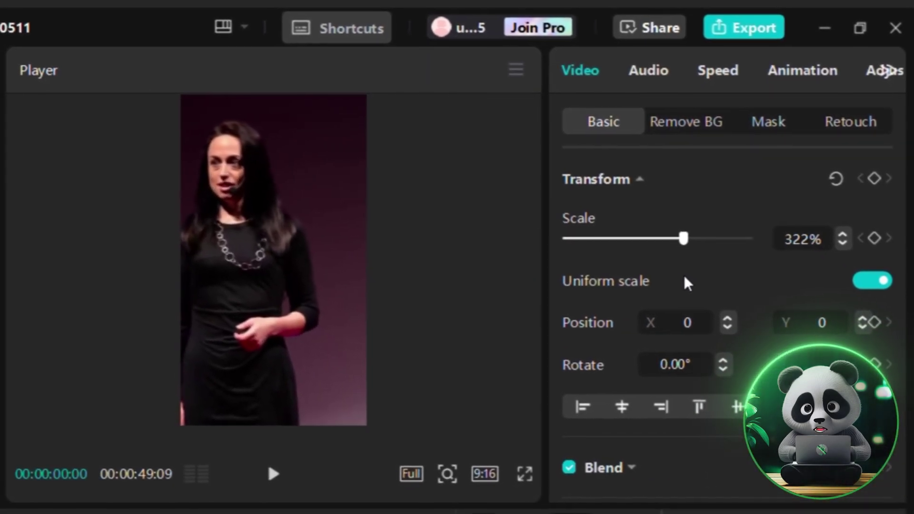
Shift the talk clip to X position 309 in the 9:16 frame and change its basic color adjustments
{"action": "left_click_drag", "start_coordinate": [271, 300], "coordinate": [418, 259]}
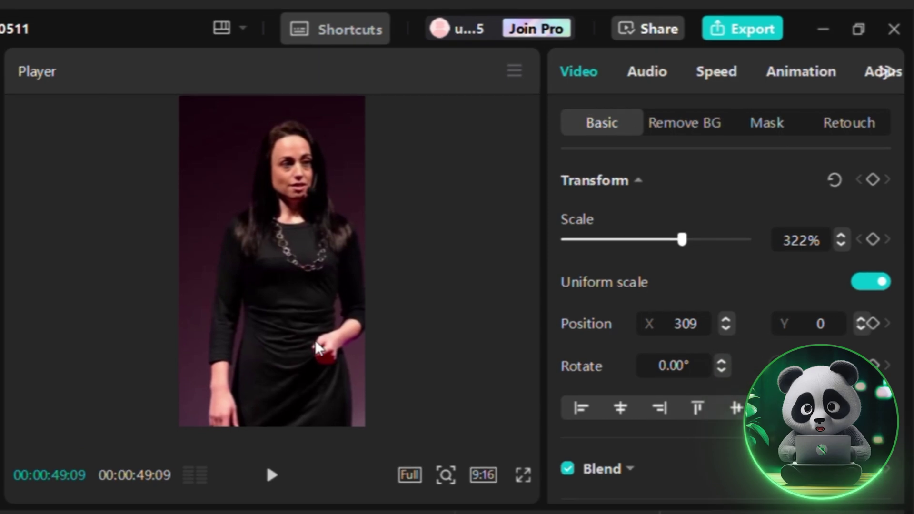
{"action": "scroll", "coordinate": [776, 82], "scroll_direction": "down", "scroll_amount": 3}
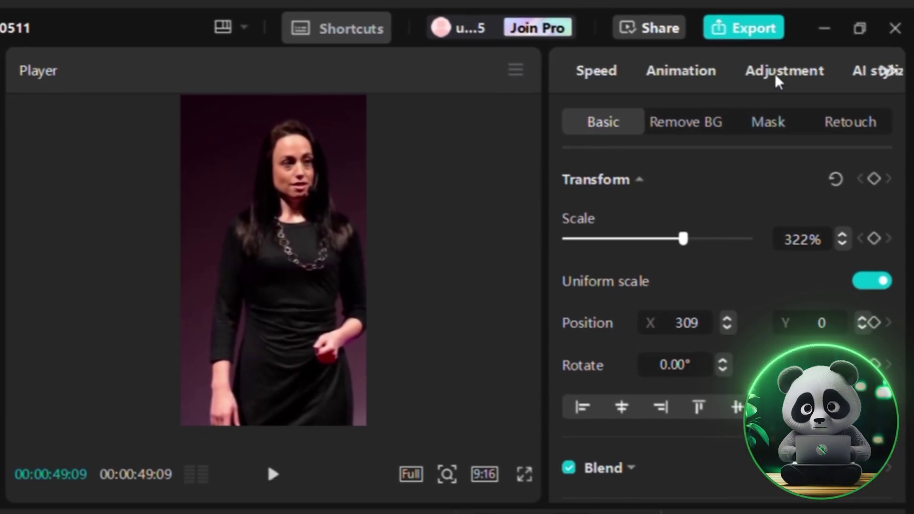
{"action": "left_click", "coordinate": [713, 72]}
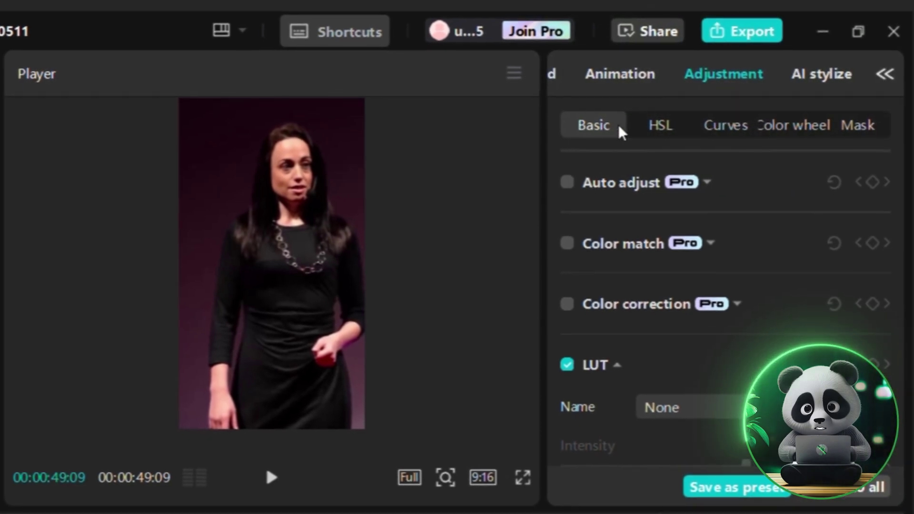
{"action": "scroll", "coordinate": [668, 376], "scroll_direction": "down", "scroll_amount": 5}
{"action": "left_click_drag", "start_coordinate": [668, 381], "coordinate": [695, 400]}
{"action": "left_click_drag", "start_coordinate": [657, 277], "coordinate": [599, 301]}
{"action": "left_click_drag", "start_coordinate": [660, 329], "coordinate": [680, 334]}
{"action": "scroll", "coordinate": [678, 335], "scroll_direction": "down", "scroll_amount": 5}
{"action": "left_click_drag", "start_coordinate": [657, 277], "coordinate": [617, 282]}
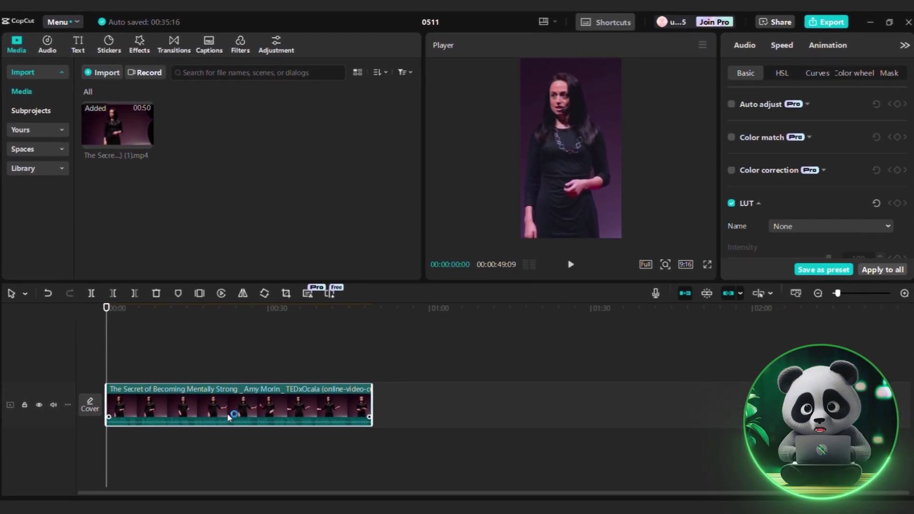
Generate auto captions for the talk with English as the spoken language, and browse the trending caption templates
{"action": "scroll", "coordinate": [229, 419], "scroll_direction": "up", "scroll_amount": 1}
{"action": "scroll", "coordinate": [229, 419], "scroll_direction": "up", "scroll_amount": 2}
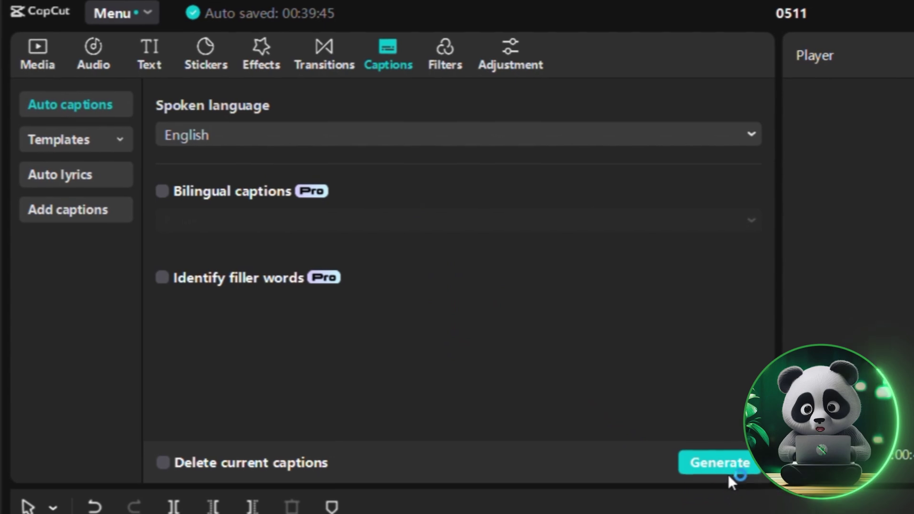
{"action": "left_click", "coordinate": [726, 473]}
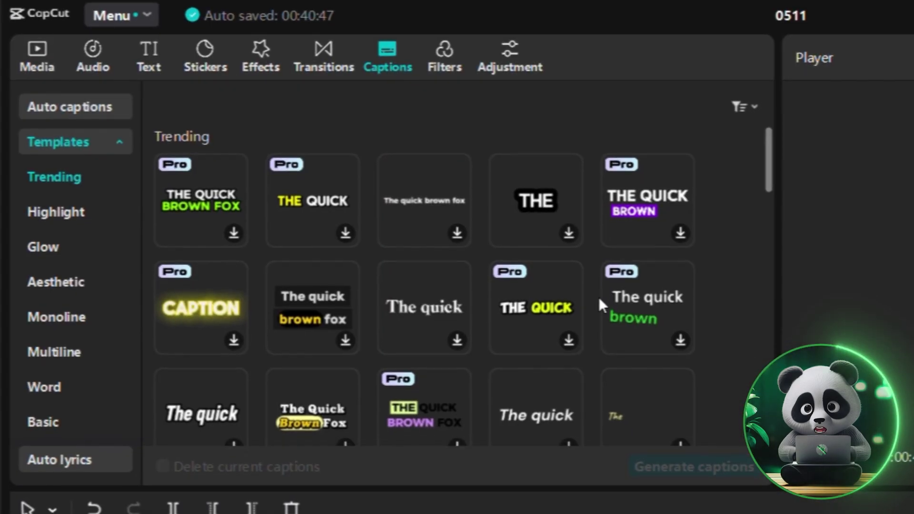
{"action": "scroll", "coordinate": [599, 299], "scroll_direction": "down", "scroll_amount": 1}
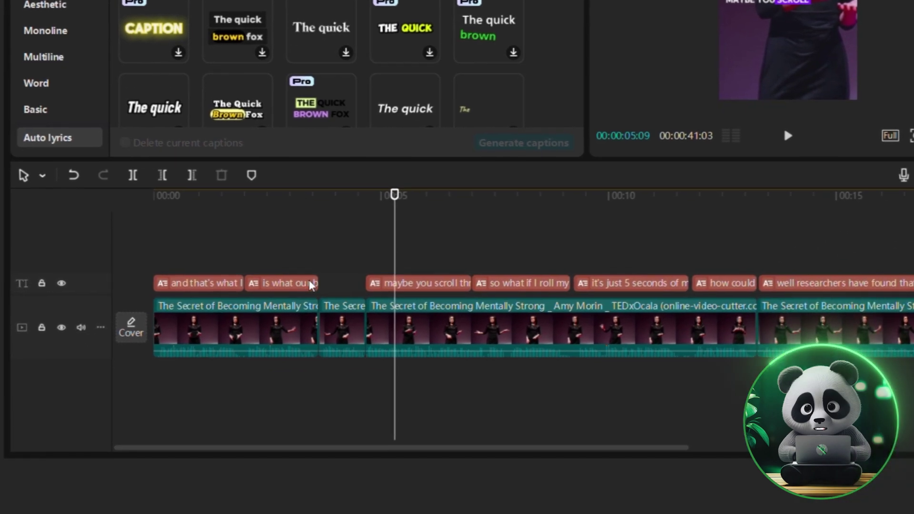
Extend the second caption's end to meet the third caption on the timeline and trim its start slightly
{"action": "left_click", "coordinate": [305, 500]}
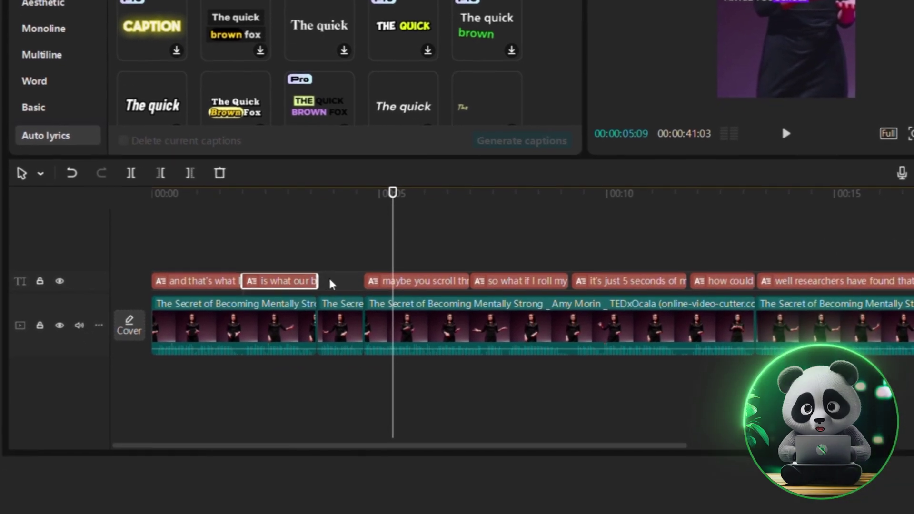
{"action": "left_click_drag", "start_coordinate": [329, 296], "coordinate": [365, 290]}
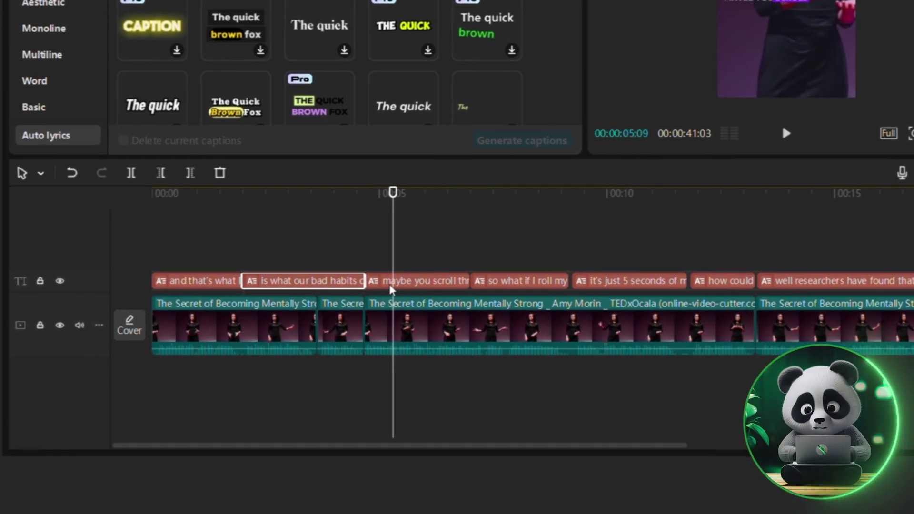
{"action": "left_click", "coordinate": [294, 262]}
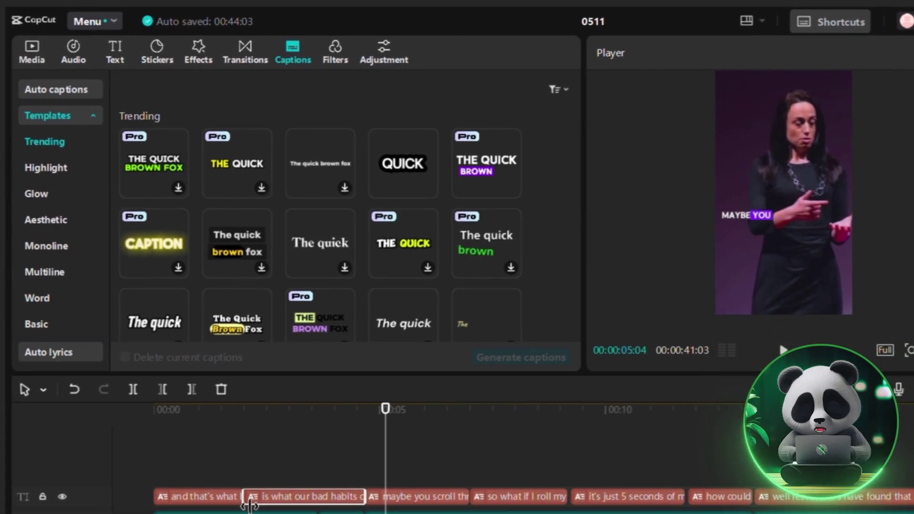
{"action": "left_click_drag", "start_coordinate": [253, 505], "coordinate": [259, 505]}
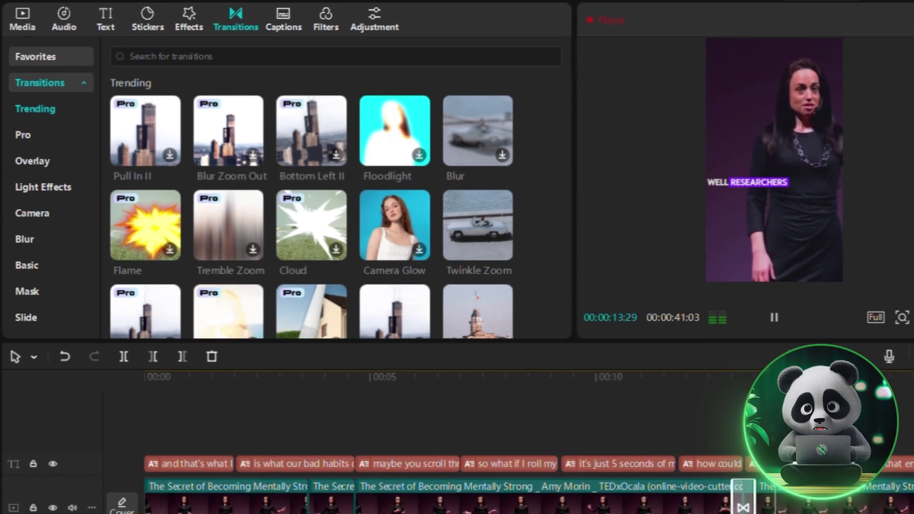
Play back the captioned talk in several passes to check its captions and transitions, and start exporting it
{"action": "left_click", "coordinate": [776, 318]}
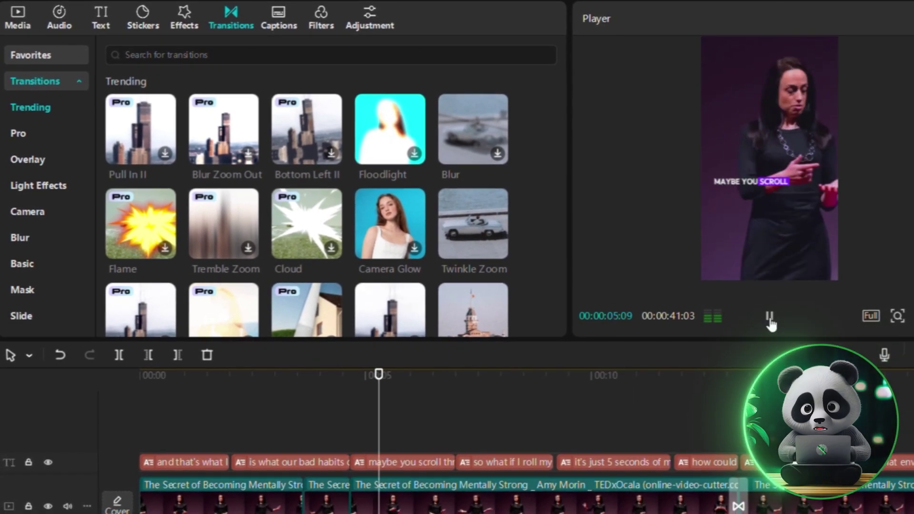
{"action": "left_click", "coordinate": [770, 318]}
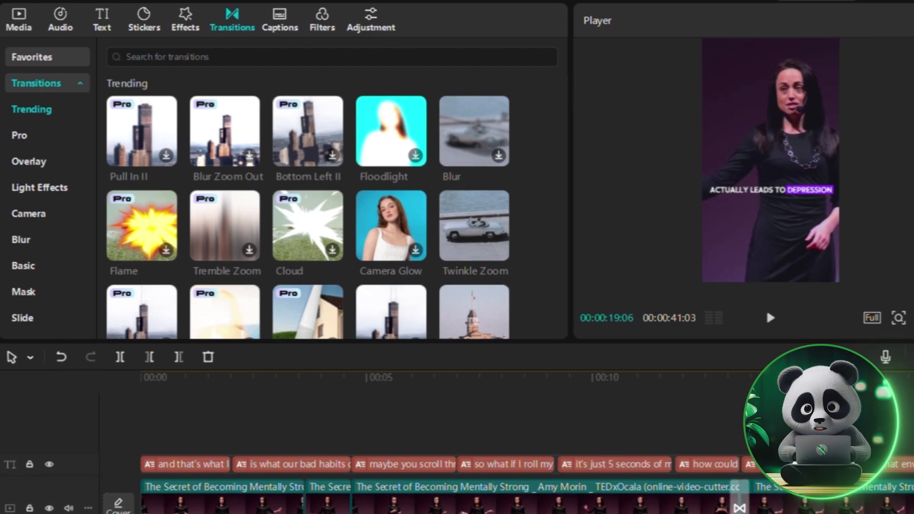
{"action": "left_click", "coordinate": [770, 315]}
{"action": "left_click", "coordinate": [770, 315]}
{"action": "left_click", "coordinate": [770, 316]}
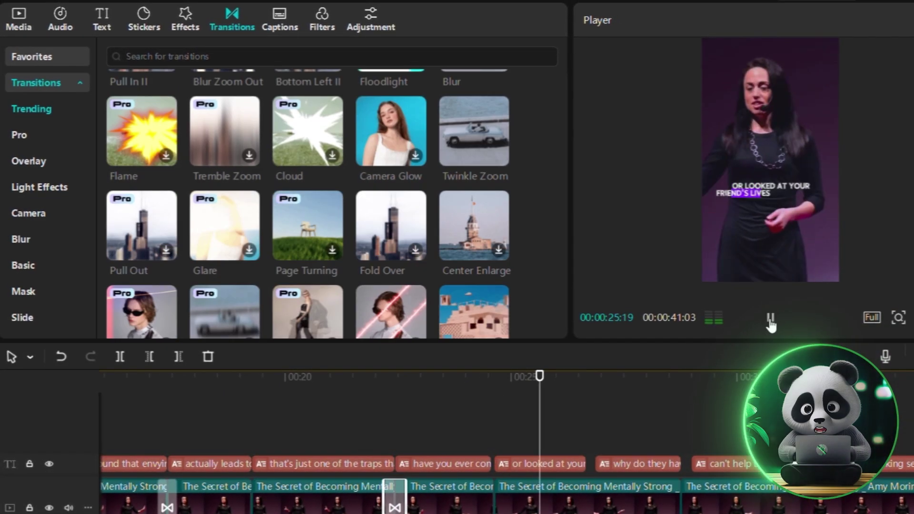
{"action": "left_click", "coordinate": [770, 315]}
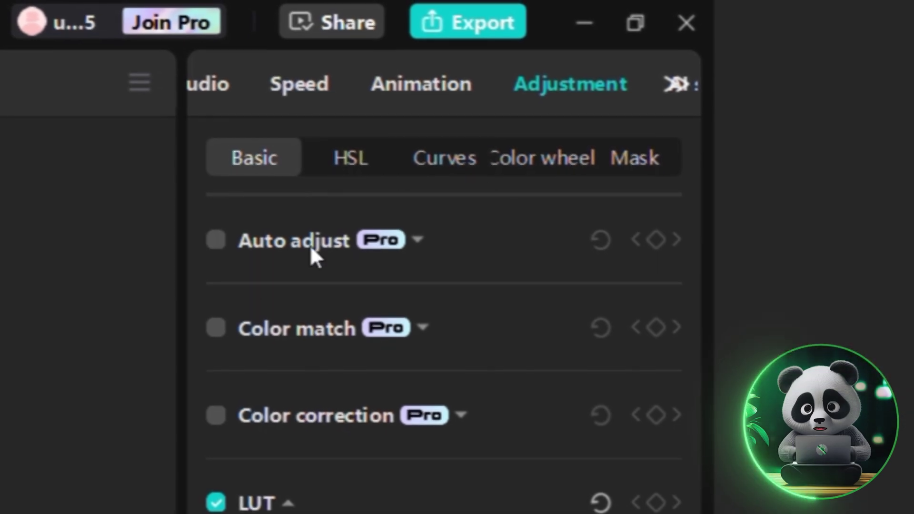
{"action": "left_click", "coordinate": [465, 23]}
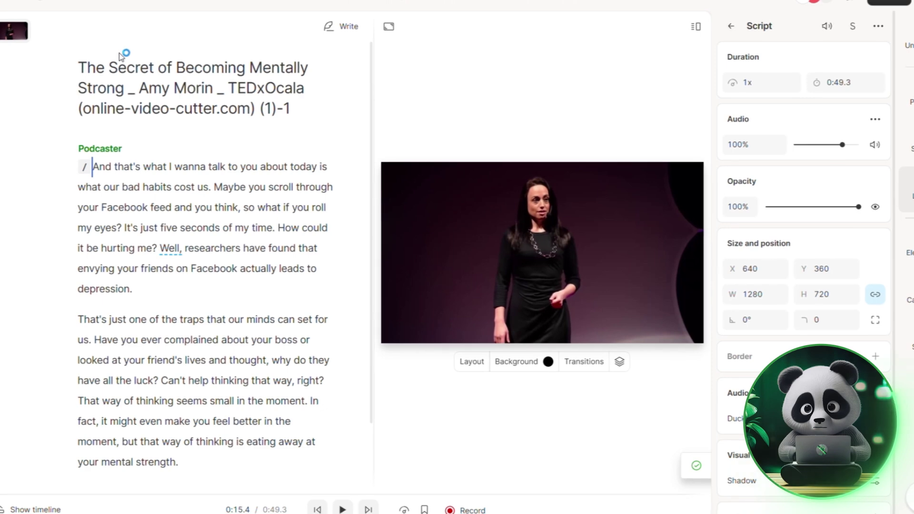
Switch to Descript and change the talk project's canvas to Portrait 9:16
{"action": "left_click", "coordinate": [388, 28]}
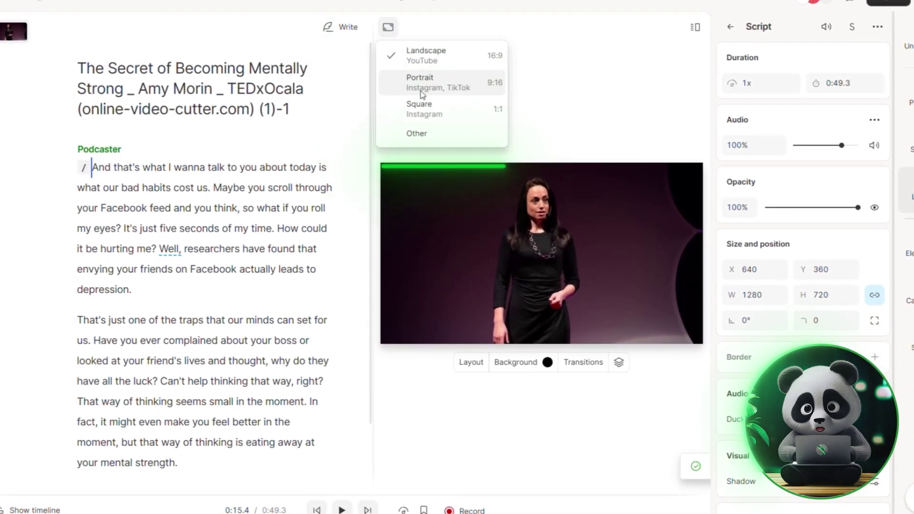
{"action": "left_click", "coordinate": [418, 86]}
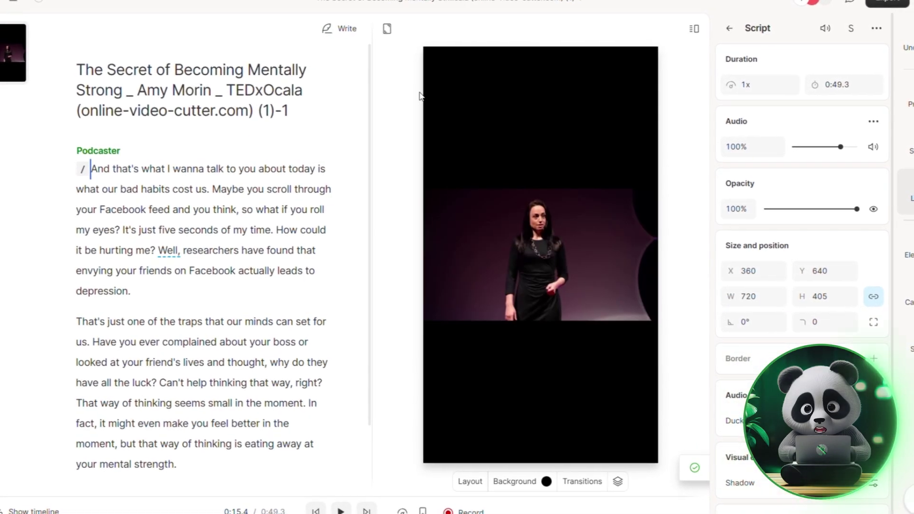
{"action": "left_click", "coordinate": [452, 214]}
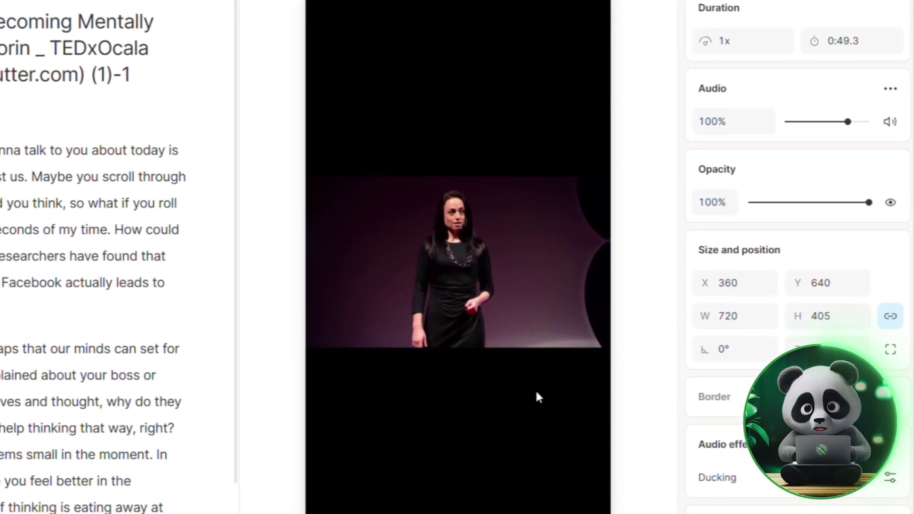
Try the Fit scene editor position on the talk video and set it to Fill scene editor
{"action": "left_click", "coordinate": [471, 211]}
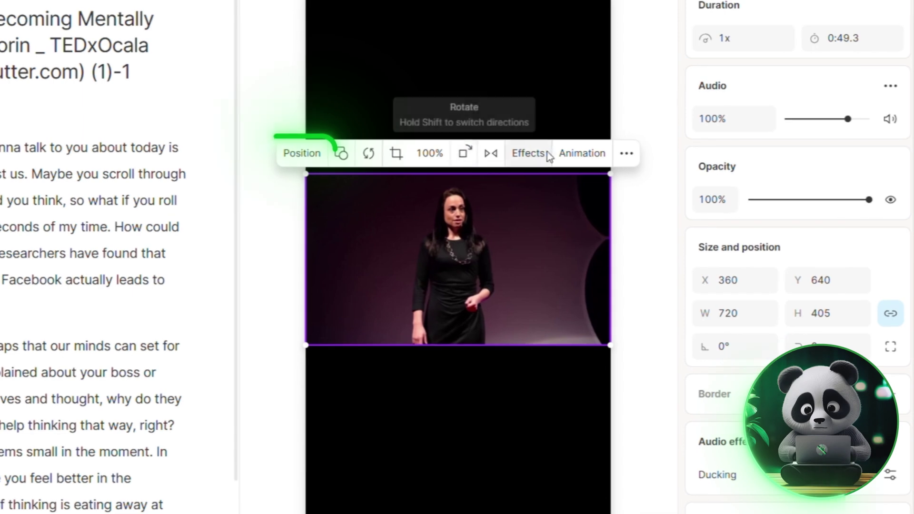
{"action": "left_click", "coordinate": [317, 159]}
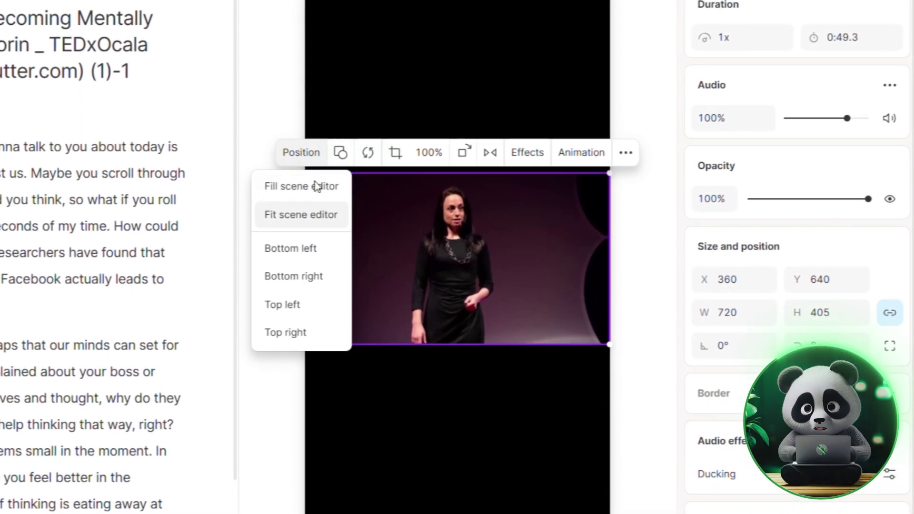
{"action": "left_click", "coordinate": [314, 216]}
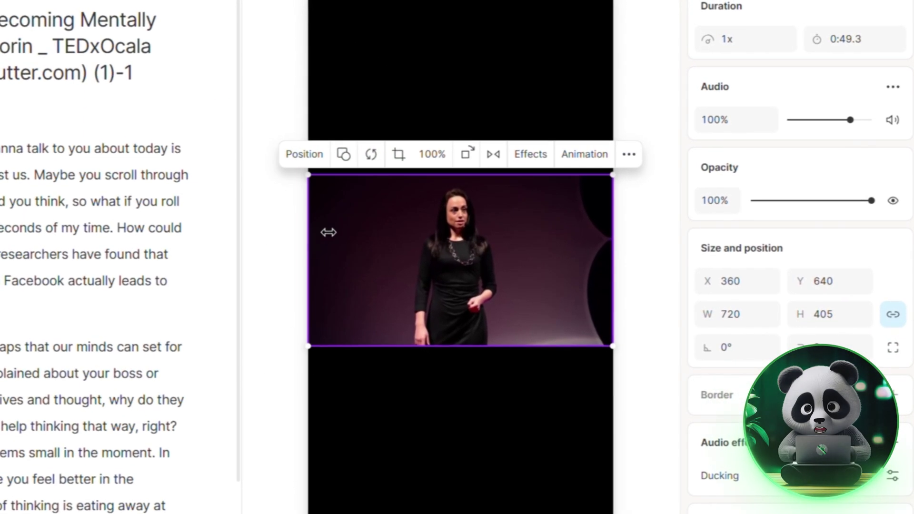
{"action": "left_click", "coordinate": [301, 161]}
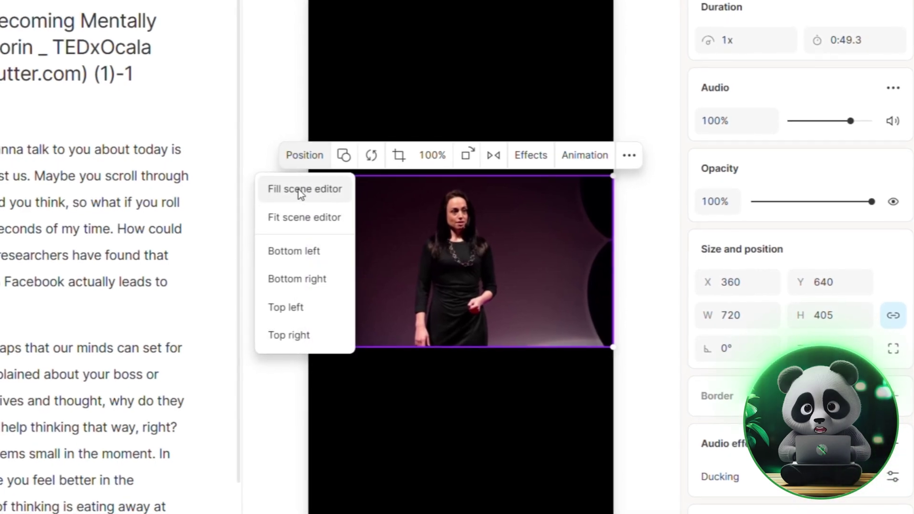
{"action": "left_click", "coordinate": [298, 190]}
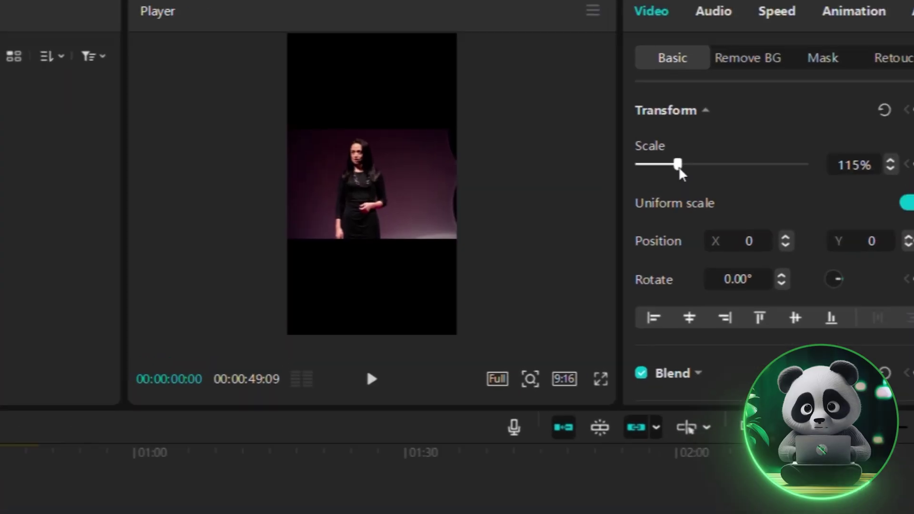
Switch to CapCut and enlarge the talk clip's scale to at least 141% in the 9:16 frame
{"action": "left_click_drag", "start_coordinate": [678, 169], "coordinate": [689, 177]}
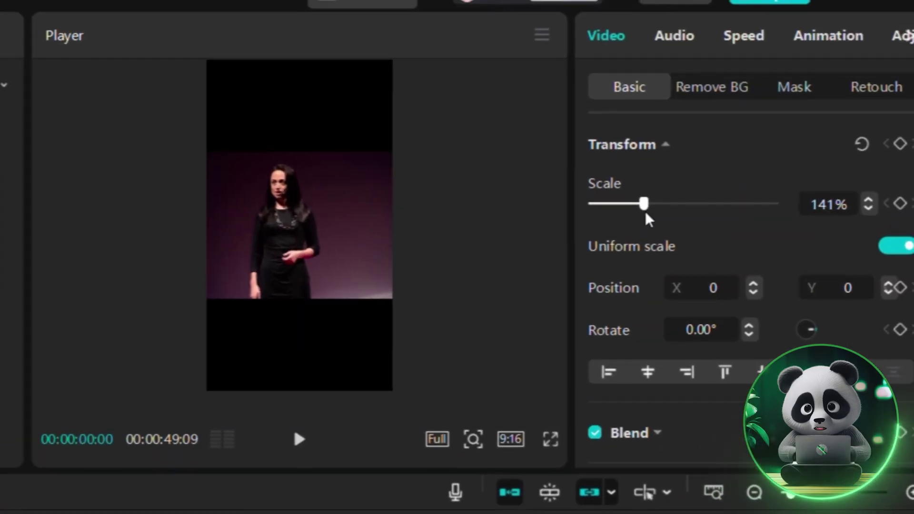
{"action": "left_click_drag", "start_coordinate": [710, 240], "coordinate": [716, 237]}
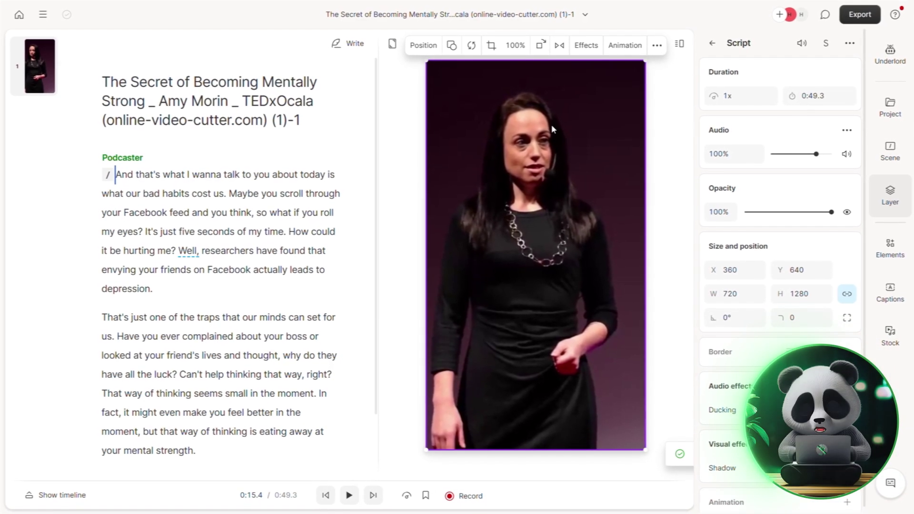
Switch to Descript, play the portrait talk video and apply Studio Sound to it
{"action": "left_click", "coordinate": [348, 492]}
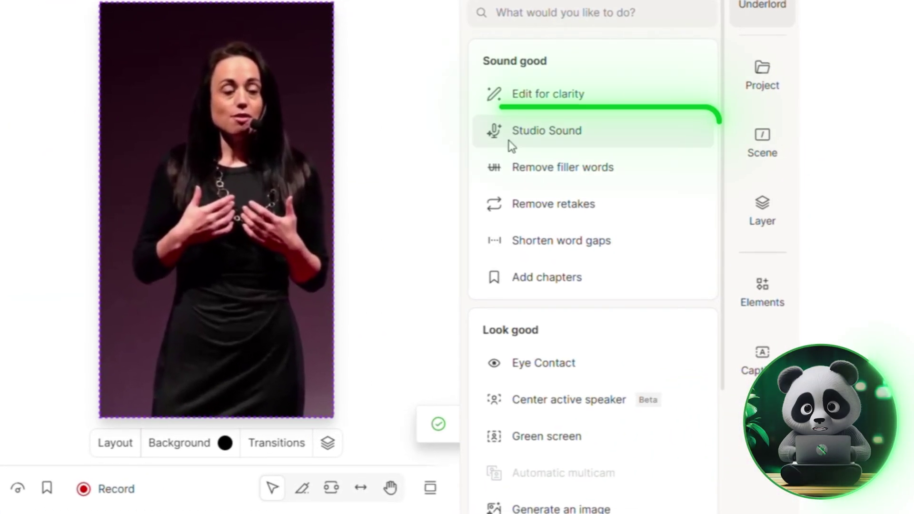
{"action": "mouse_move", "coordinate": [725, 154]}
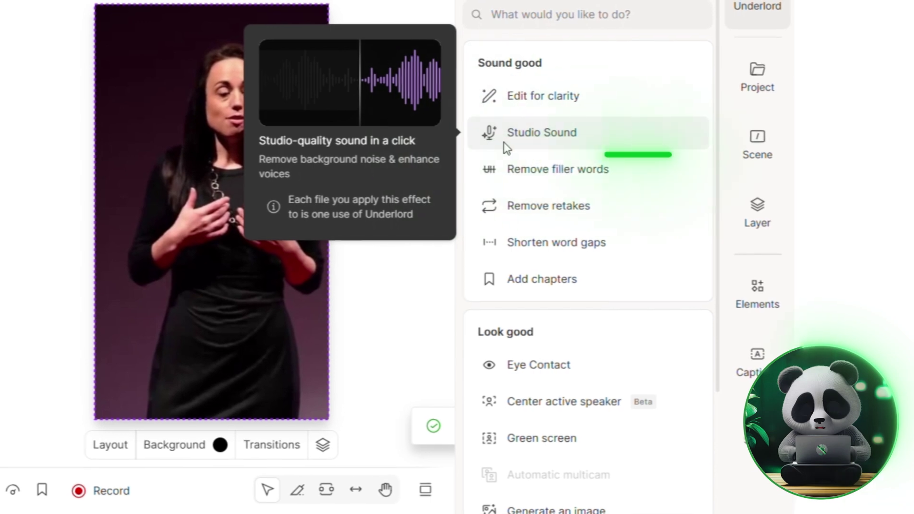
{"action": "left_click", "coordinate": [506, 143]}
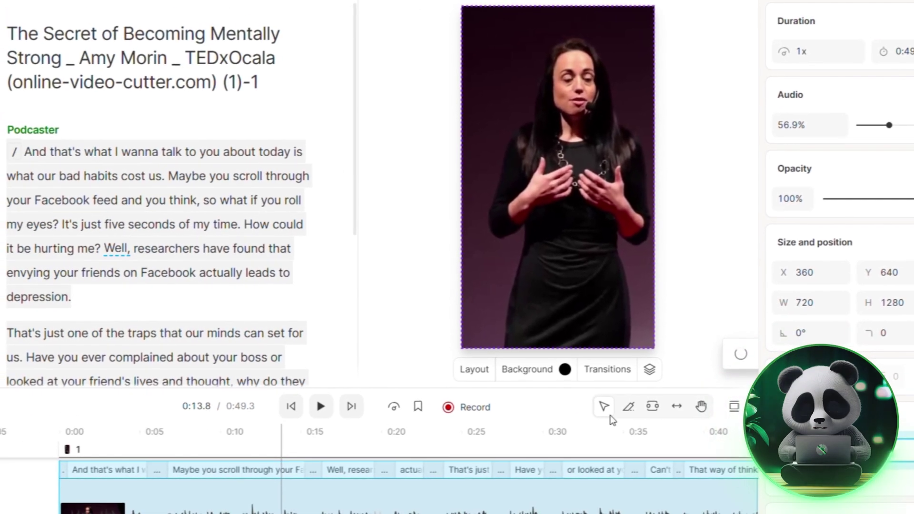
Play the talk from about 0:09.3 to listen to its Studio Sound audio
{"action": "left_click", "coordinate": [208, 495]}
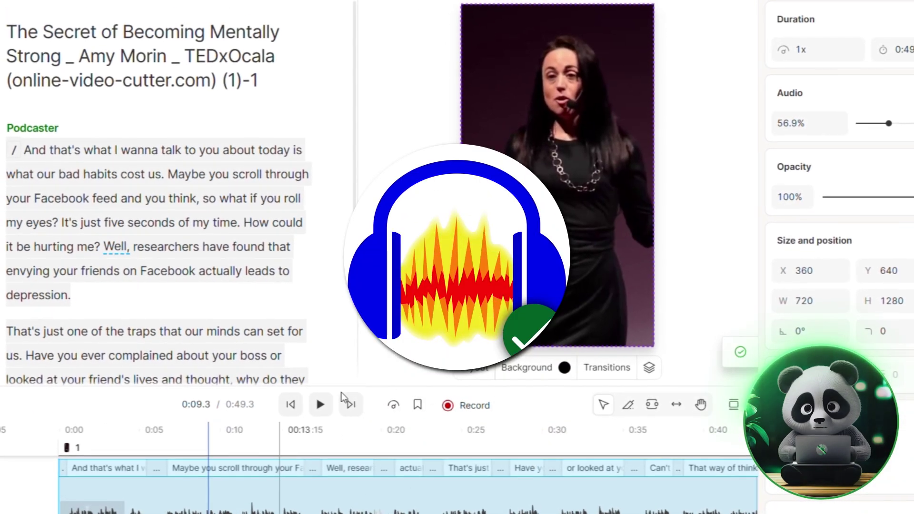
{"action": "left_click", "coordinate": [318, 412]}
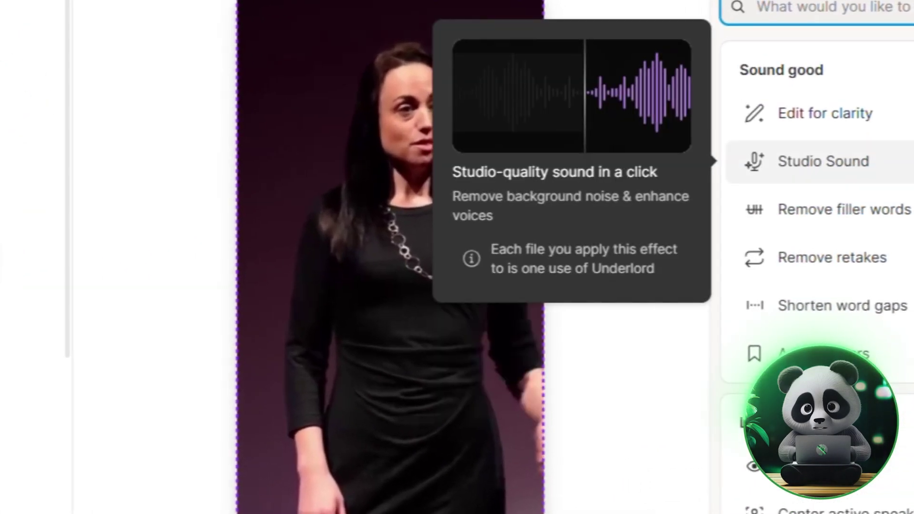
{"action": "mouse_move", "coordinate": [819, 303]}
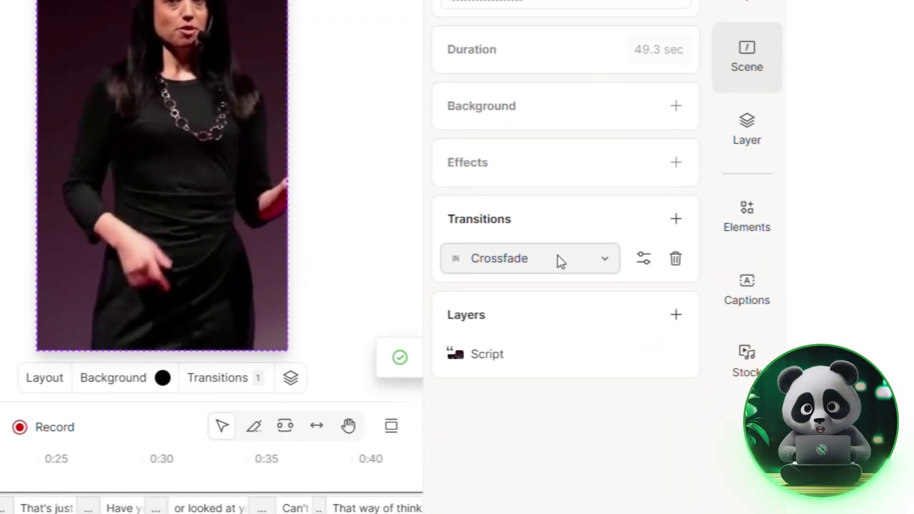
Change the scene's incoming transition to Blur
{"action": "left_click", "coordinate": [560, 258]}
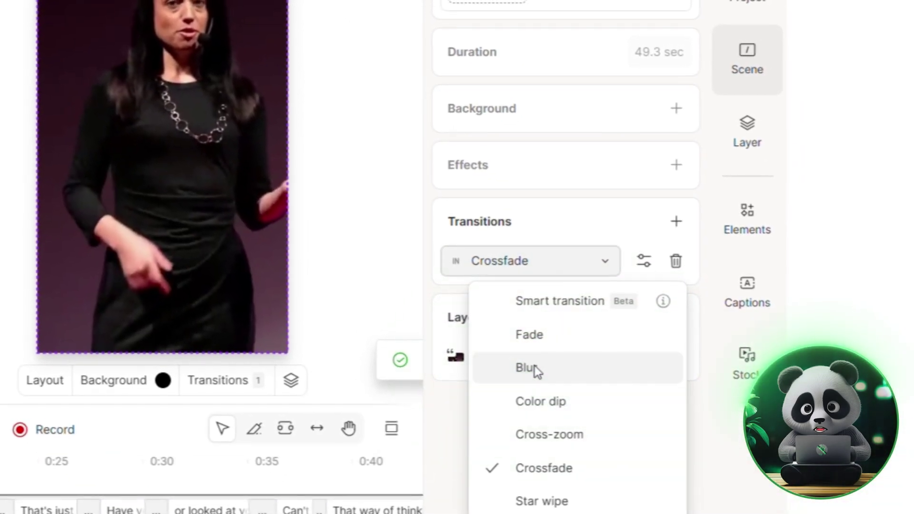
{"action": "left_click", "coordinate": [535, 365]}
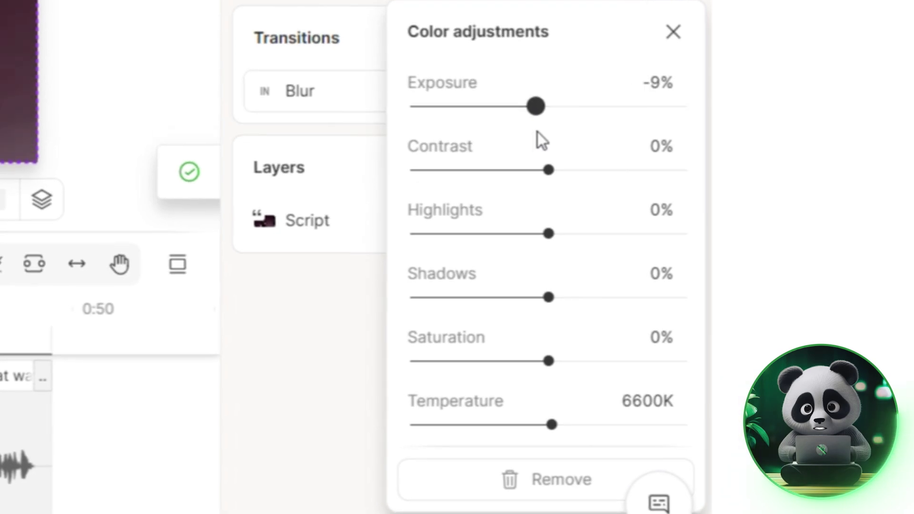
Set the talk video's color adjustments to contrast -15%, highlights -100% and shadows 26%
{"action": "left_click_drag", "start_coordinate": [549, 170], "coordinate": [529, 191]}
{"action": "left_click_drag", "start_coordinate": [450, 278], "coordinate": [409, 281]}
{"action": "left_click_drag", "start_coordinate": [545, 307], "coordinate": [586, 304]}
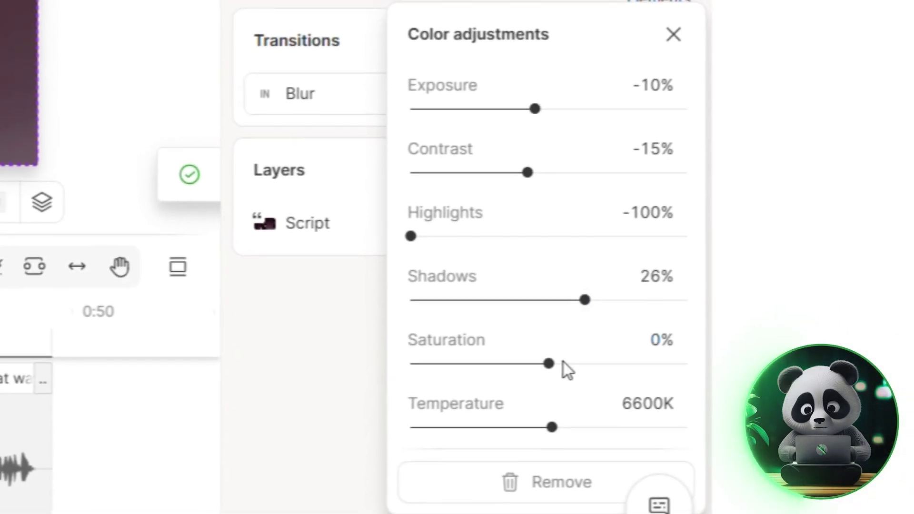
Adjust the saturation and temperature in the scene's color adjustments and remove the scene's background fill
{"action": "left_click_drag", "start_coordinate": [545, 371], "coordinate": [577, 370]}
{"action": "left_click_drag", "start_coordinate": [548, 434], "coordinate": [555, 431]}
{"action": "key", "text": "Escape"}
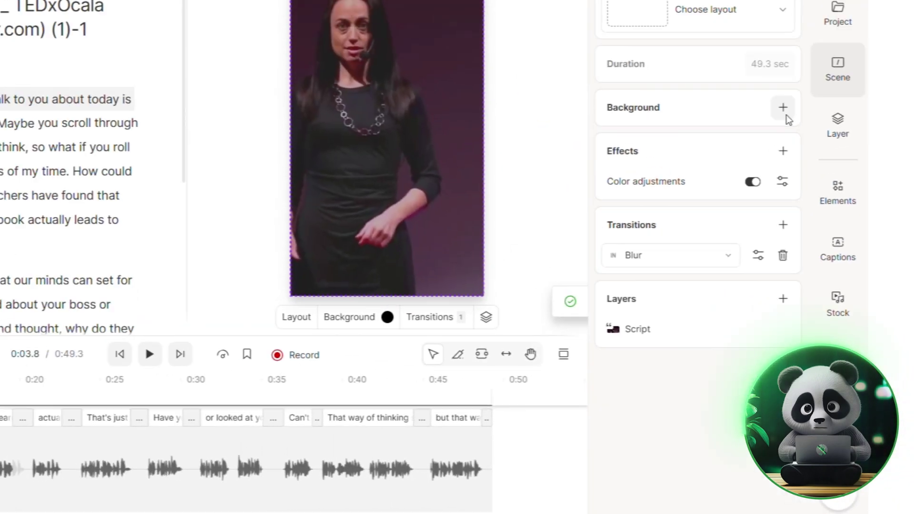
{"action": "left_click", "coordinate": [847, 182]}
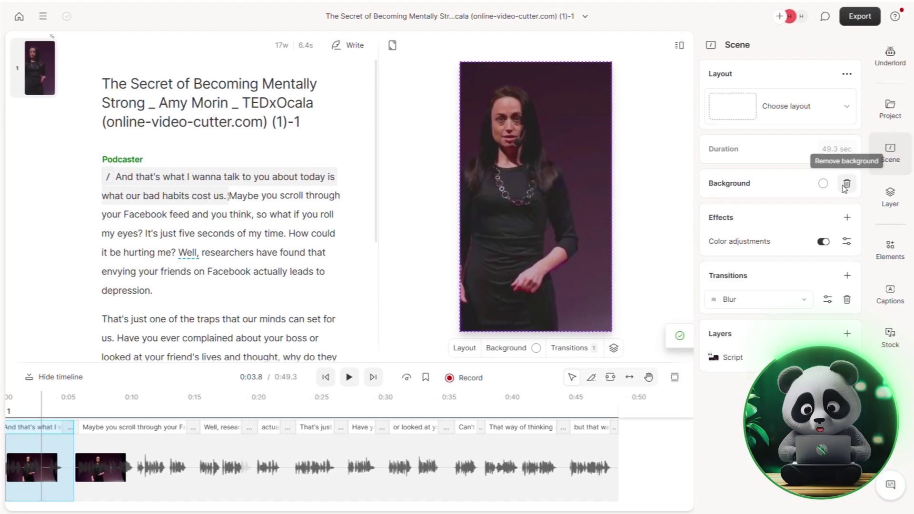
Apply the Karaoke: Skewed caption style to all scenes of the talk video
{"action": "left_click", "coordinate": [890, 291]}
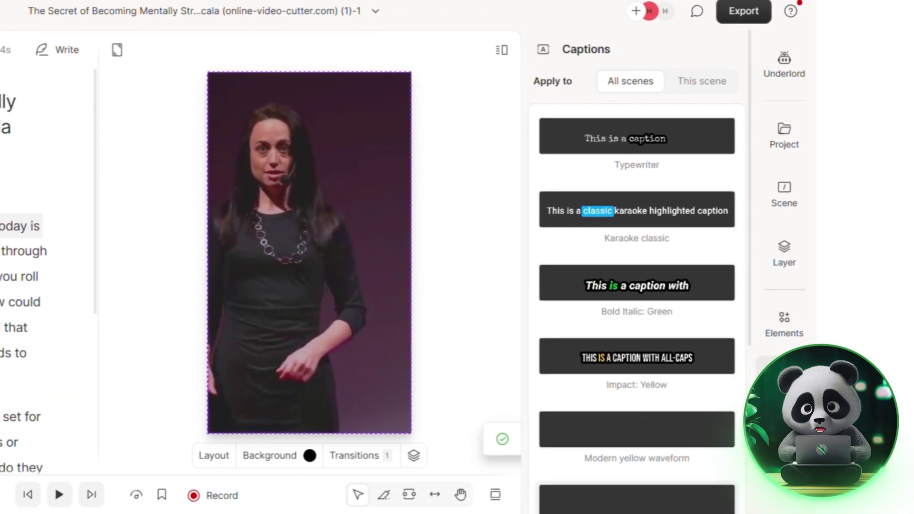
{"action": "scroll", "coordinate": [780, 221], "scroll_direction": "down", "scroll_amount": 5}
{"action": "scroll", "coordinate": [636, 286], "scroll_direction": "down", "scroll_amount": 3}
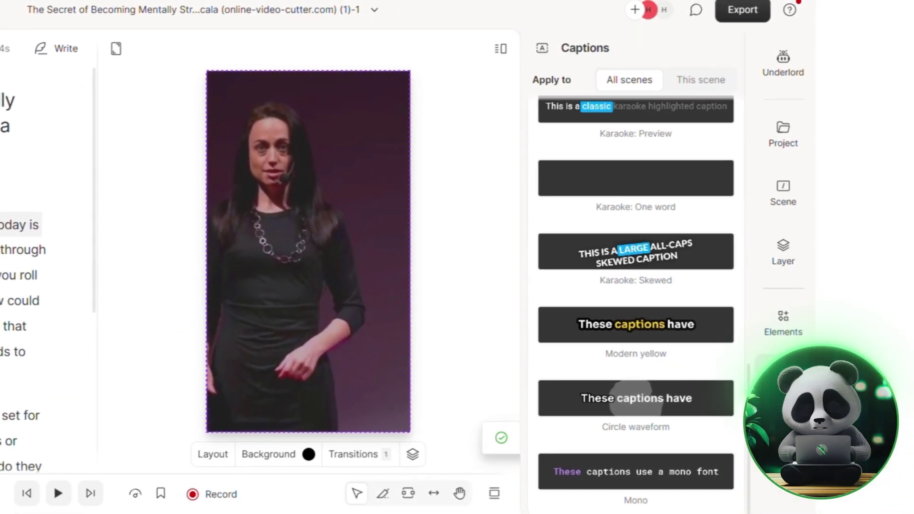
{"action": "left_click", "coordinate": [637, 252]}
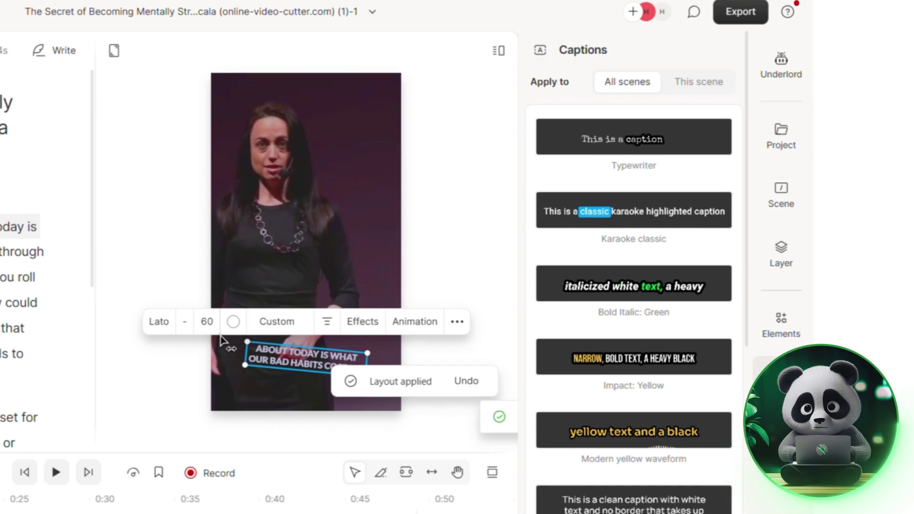
Set the caption text's font size to 90 and check its fill color options
{"action": "double_click", "coordinate": [218, 328]}
{"action": "type", "text": "90"}
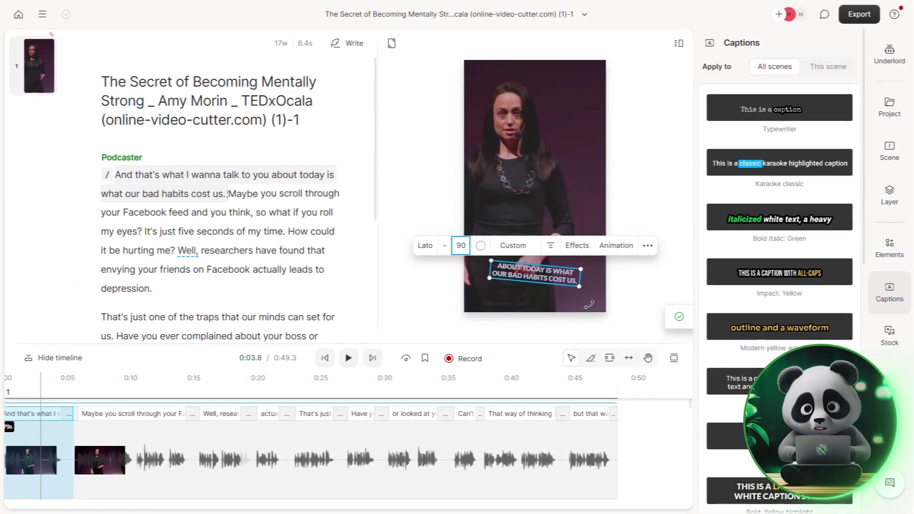
{"action": "key", "text": "Return"}
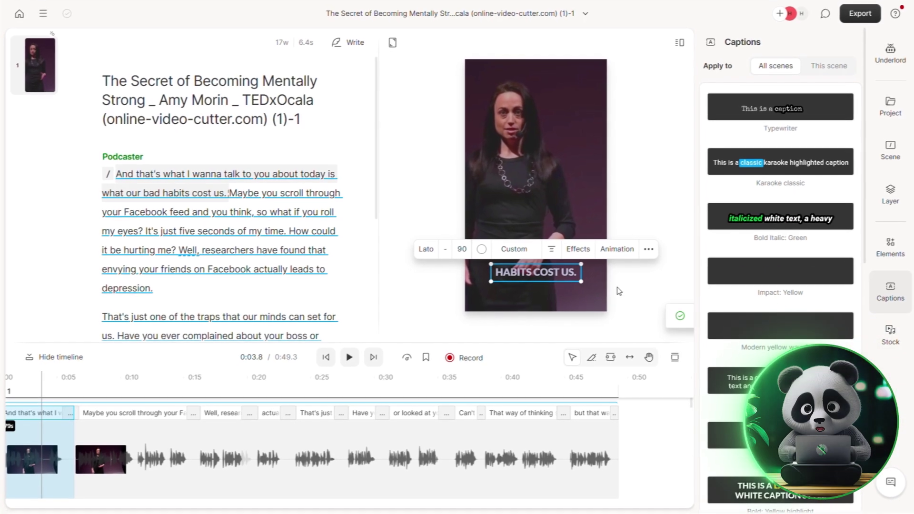
{"action": "left_click", "coordinate": [480, 249]}
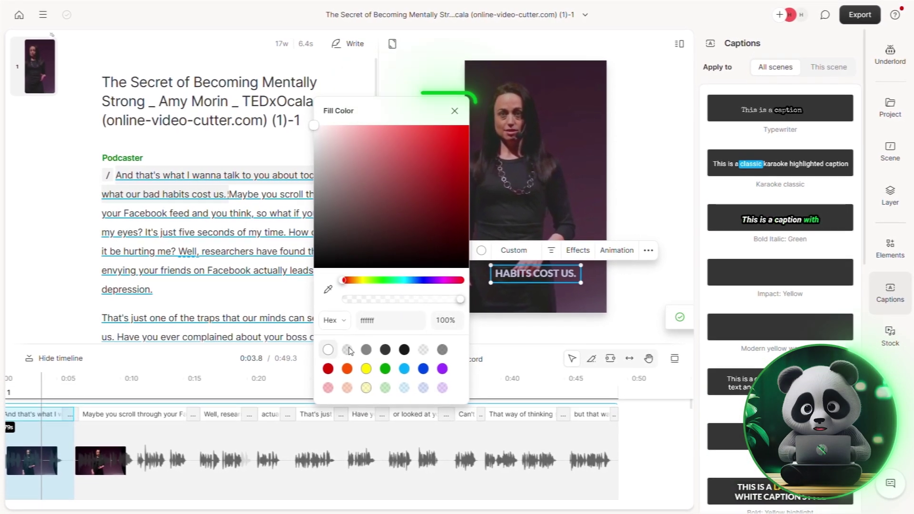
{"action": "left_click", "coordinate": [541, 295]}
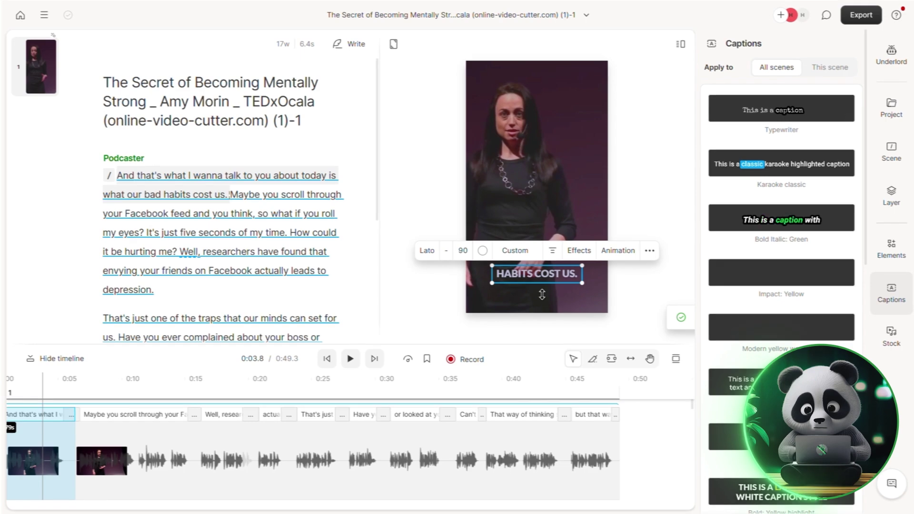
{"action": "left_click_drag", "start_coordinate": [525, 239], "coordinate": [527, 234]}
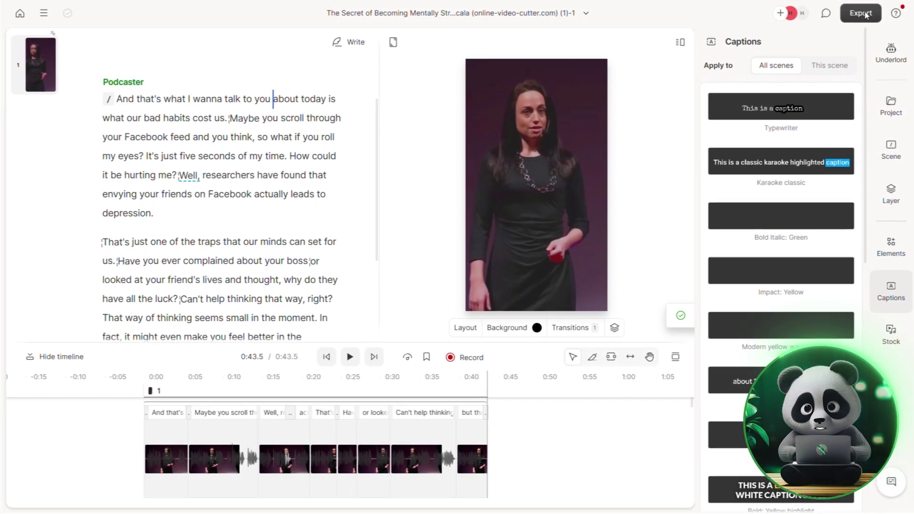
Review the video export's access and destination options and download the video, leaving Descript (web link) at Max resolution
{"action": "left_click", "coordinate": [863, 13]}
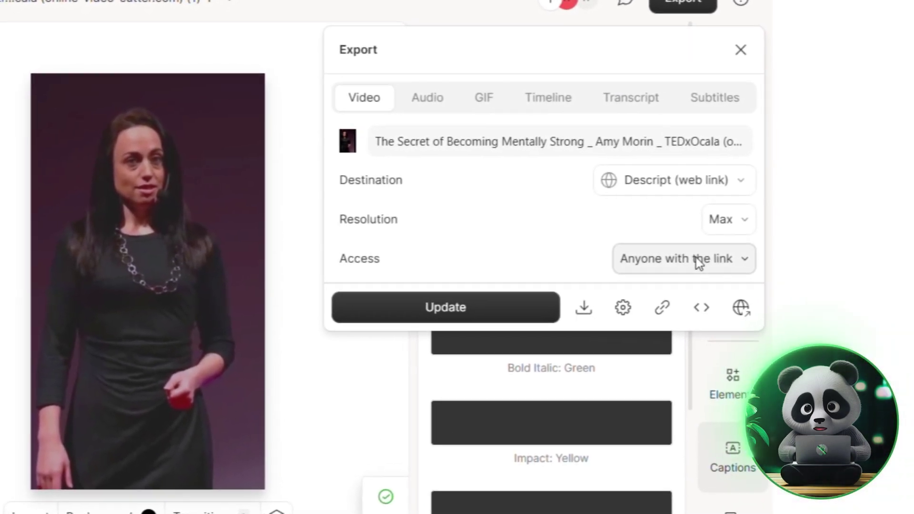
{"action": "left_click", "coordinate": [693, 260]}
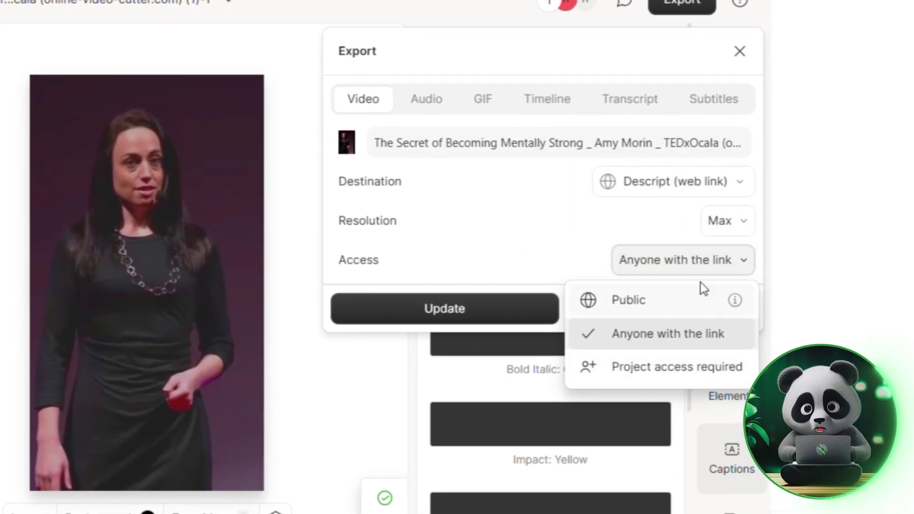
{"action": "left_click", "coordinate": [694, 260]}
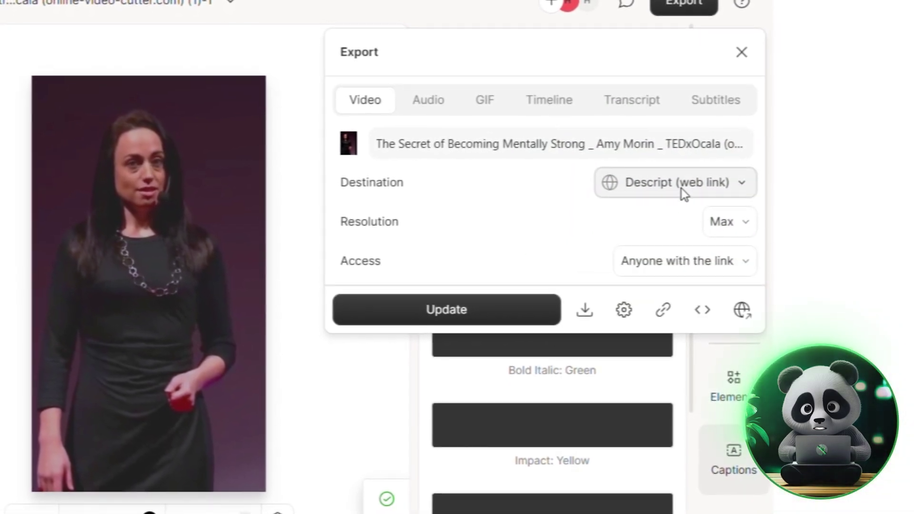
{"action": "left_click", "coordinate": [684, 193]}
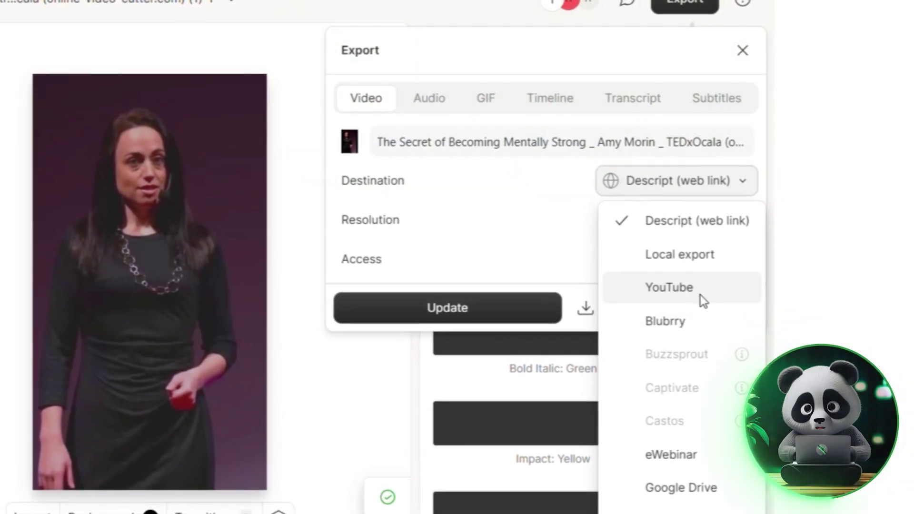
{"action": "left_click", "coordinate": [666, 187]}
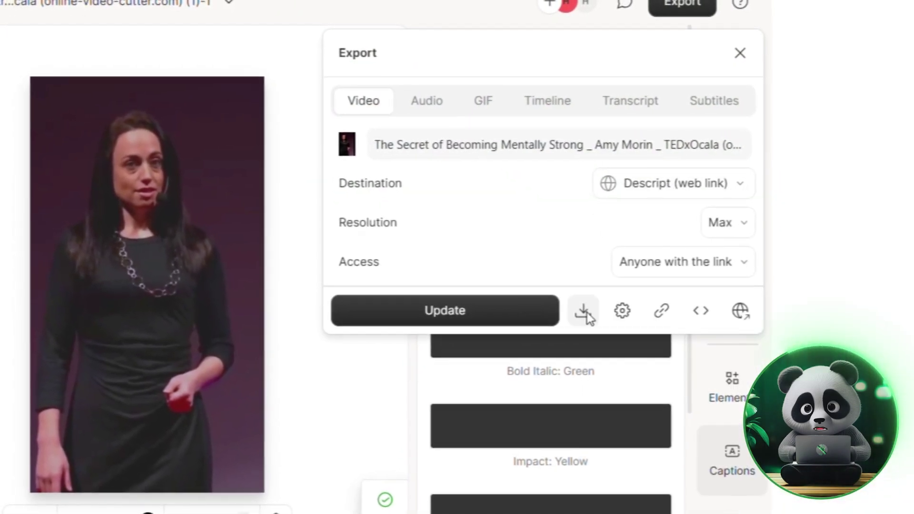
{"action": "left_click", "coordinate": [584, 310]}
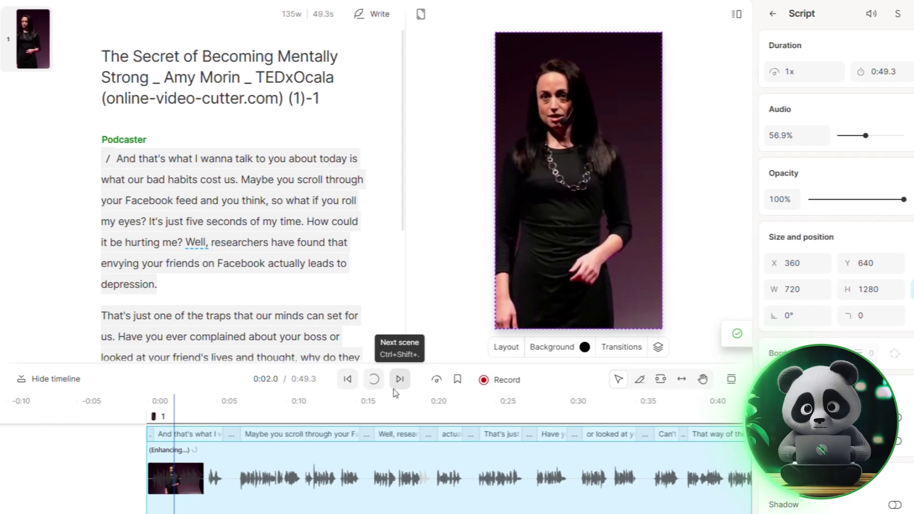
Play the talk video from about 0:02 to check its enhanced audio, and pause playback
{"action": "left_click", "coordinate": [372, 382]}
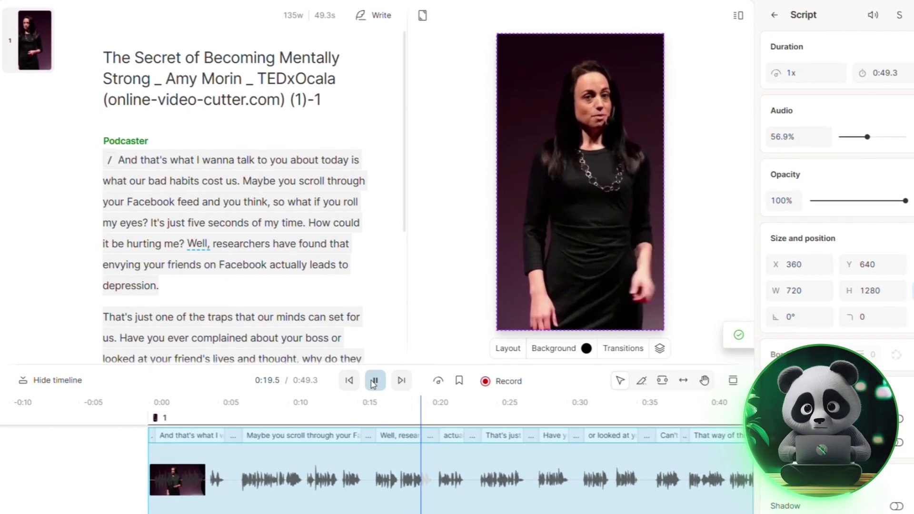
{"action": "left_click", "coordinate": [372, 383]}
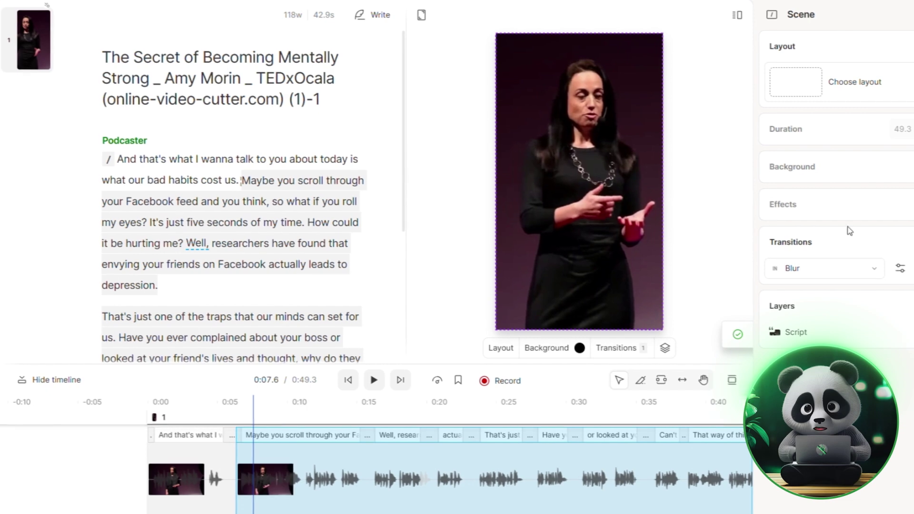
Change the scene's transition to Smart transition and play the scene from about 0:04.5 to preview it
{"action": "left_click", "coordinate": [826, 270]}
{"action": "left_click", "coordinate": [831, 292]}
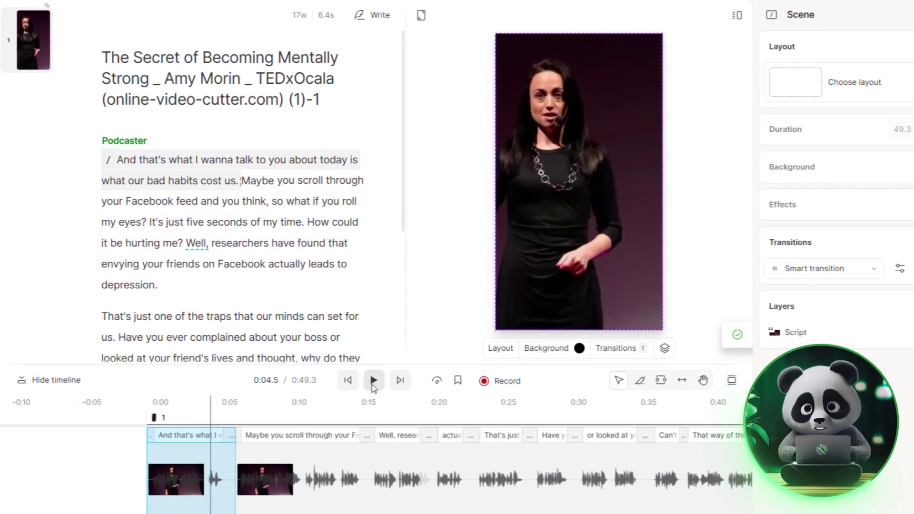
{"action": "left_click", "coordinate": [374, 381]}
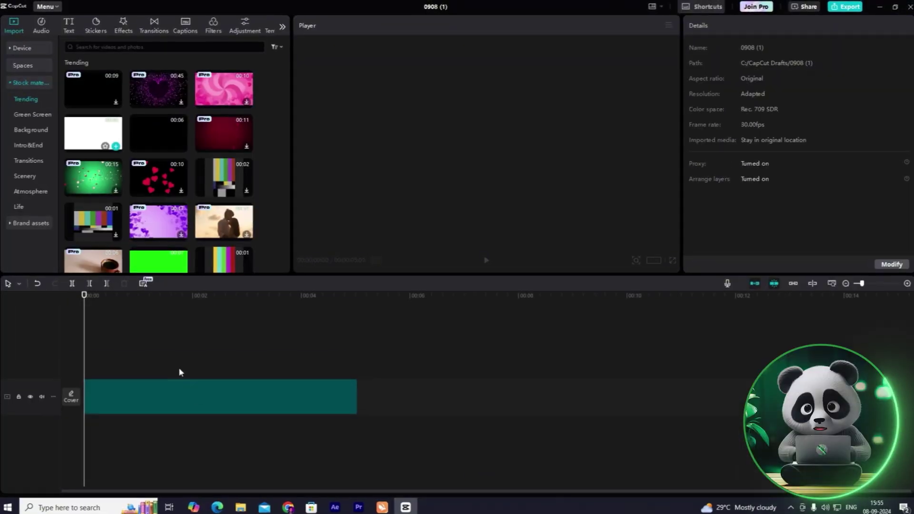
Switch to CapCut, turn the white stock clip into a freeze frame and add a default text reading "Do You"
{"action": "right_click", "coordinate": [161, 395]}
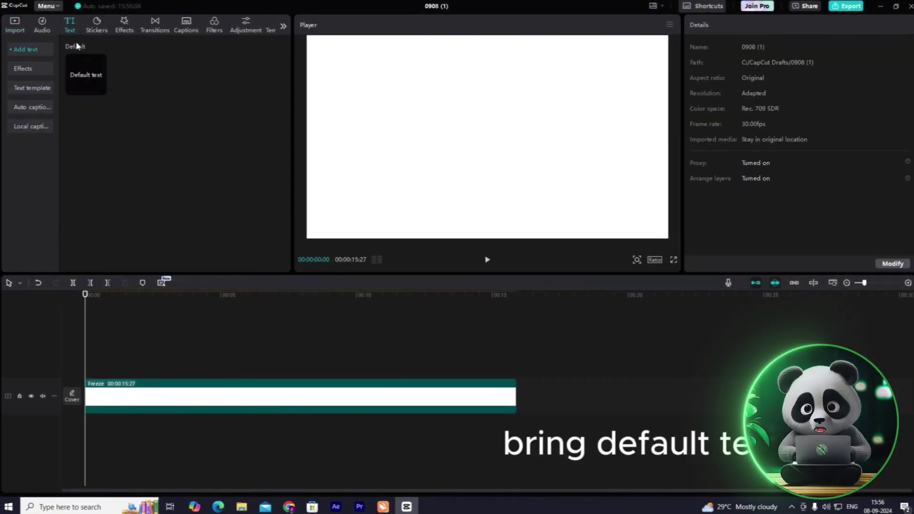
{"action": "left_click", "coordinate": [85, 75]}
{"action": "type", "text": "Do"}
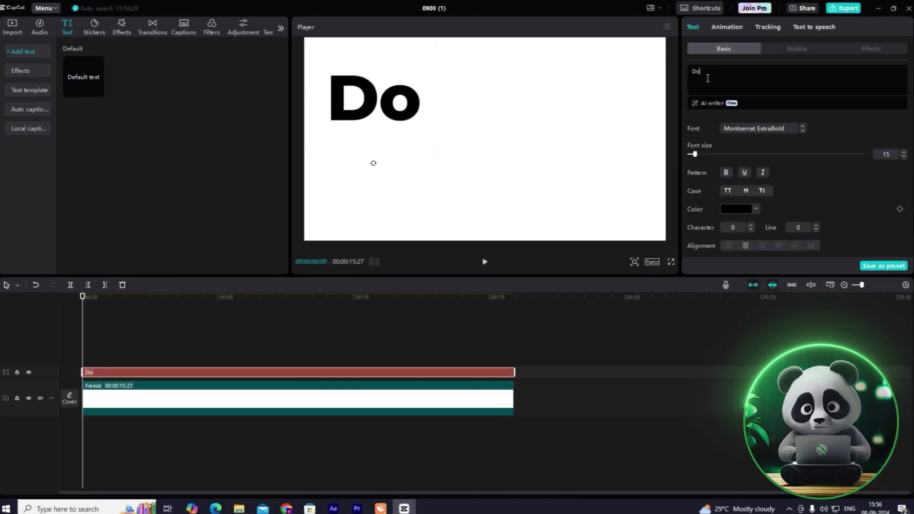
{"action": "type", "text": "You"}
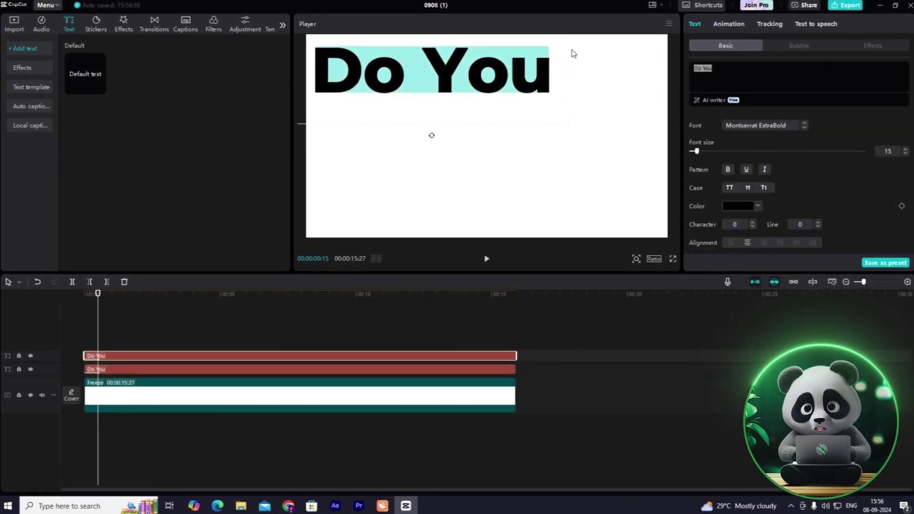
Replace the wording of the duplicated "Do You" text with "wANT" and change its font
{"action": "type", "text": "wANT"}
{"action": "left_click", "coordinate": [762, 128]}
{"action": "left_click", "coordinate": [741, 226]}
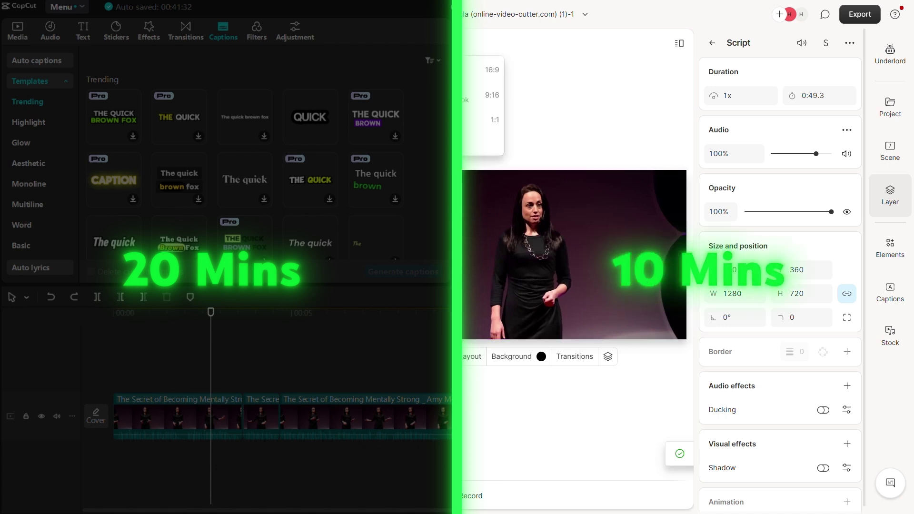
Switch to Descript and change the talk project's aspect ratio to 9:16
{"action": "left_click", "coordinate": [492, 94]}
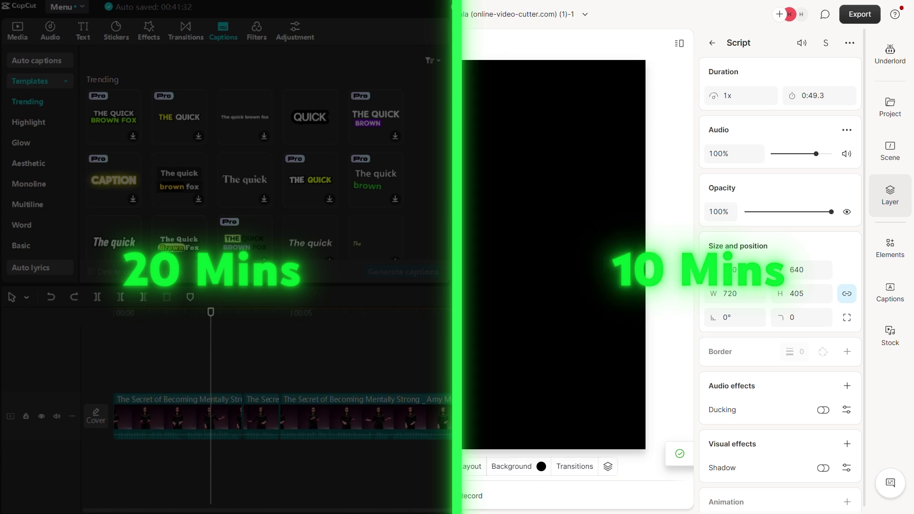